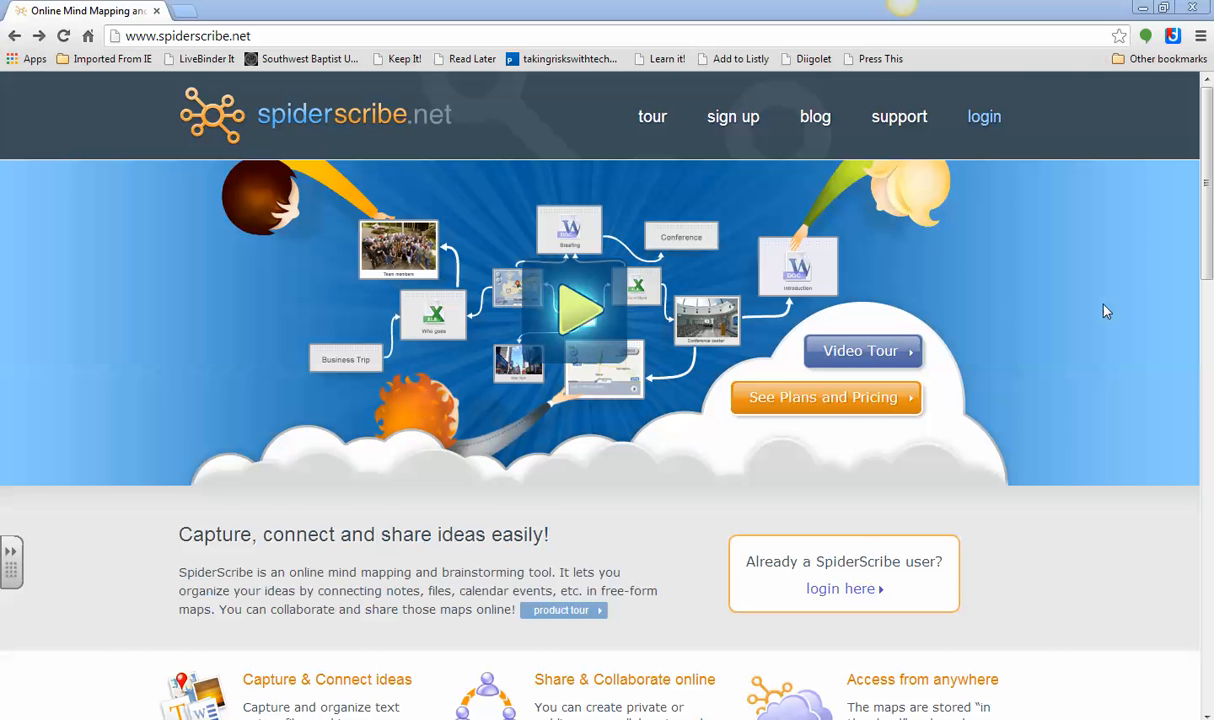
{"action": "scroll", "coordinate": [1100, 312], "scroll_direction": "down", "scroll_amount": 3}
{"action": "scroll", "coordinate": [1100, 315], "scroll_direction": "down", "scroll_amount": 2}
{"action": "scroll", "coordinate": [1097, 318], "scroll_direction": "down", "scroll_amount": 1}
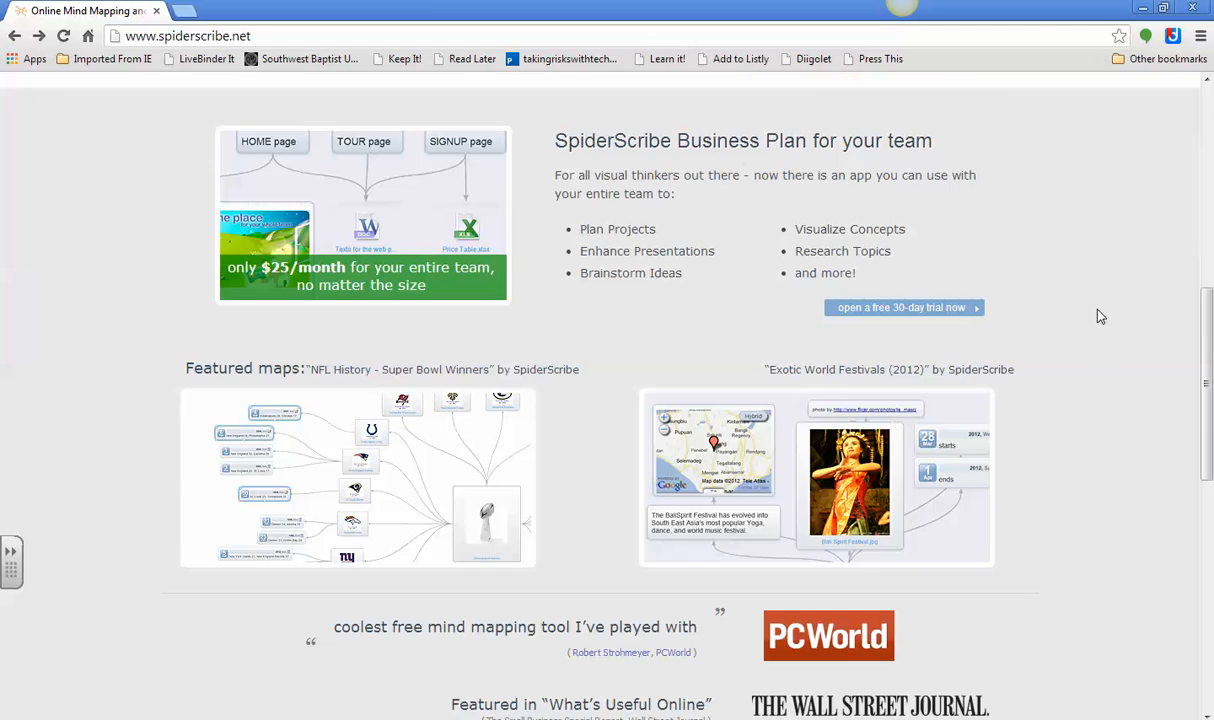
{"action": "scroll", "coordinate": [1096, 318], "scroll_direction": "up", "scroll_amount": 6}
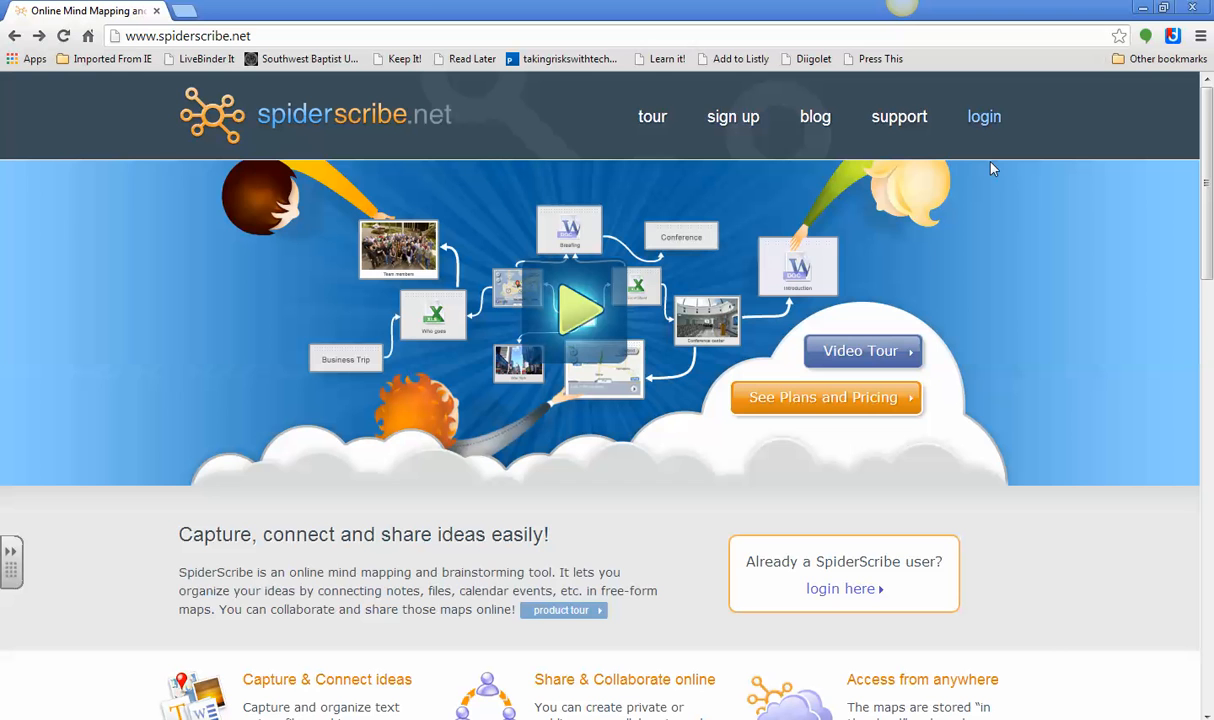
Log in to the SpiderScribe account using the prefilled credentials with the Remember me option enabled
{"action": "left_click", "coordinate": [982, 124]}
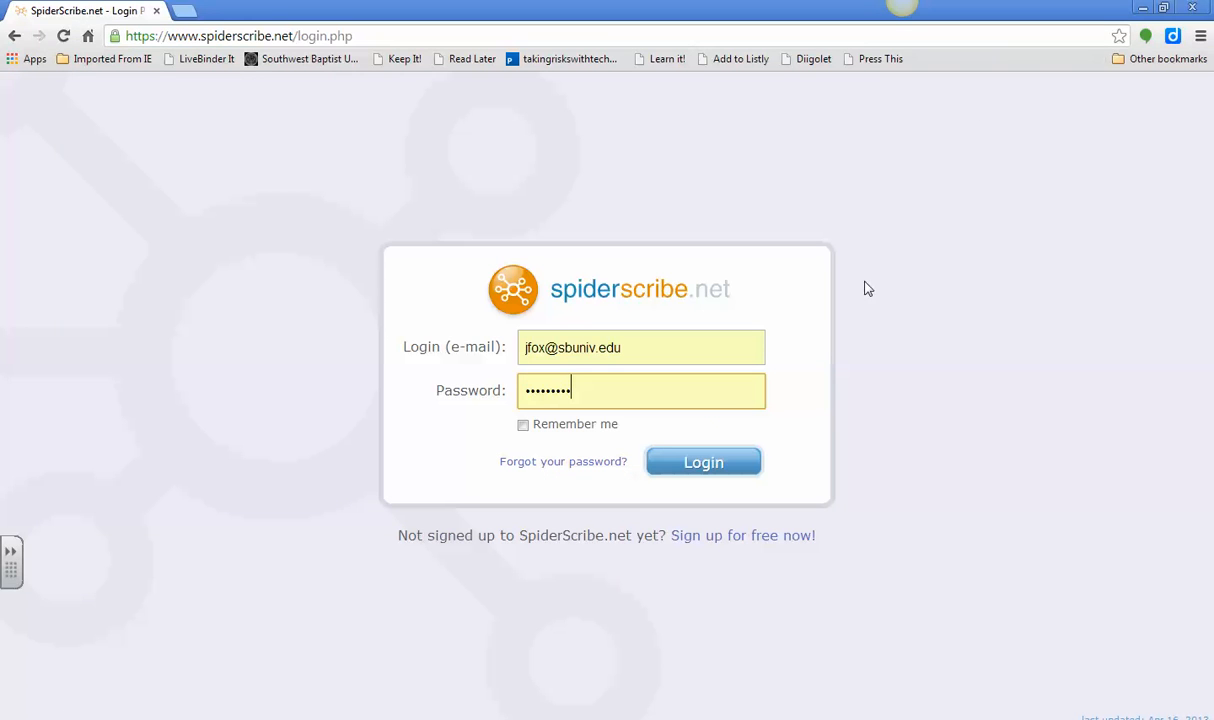
{"action": "left_click", "coordinate": [522, 426]}
{"action": "left_click", "coordinate": [703, 466]}
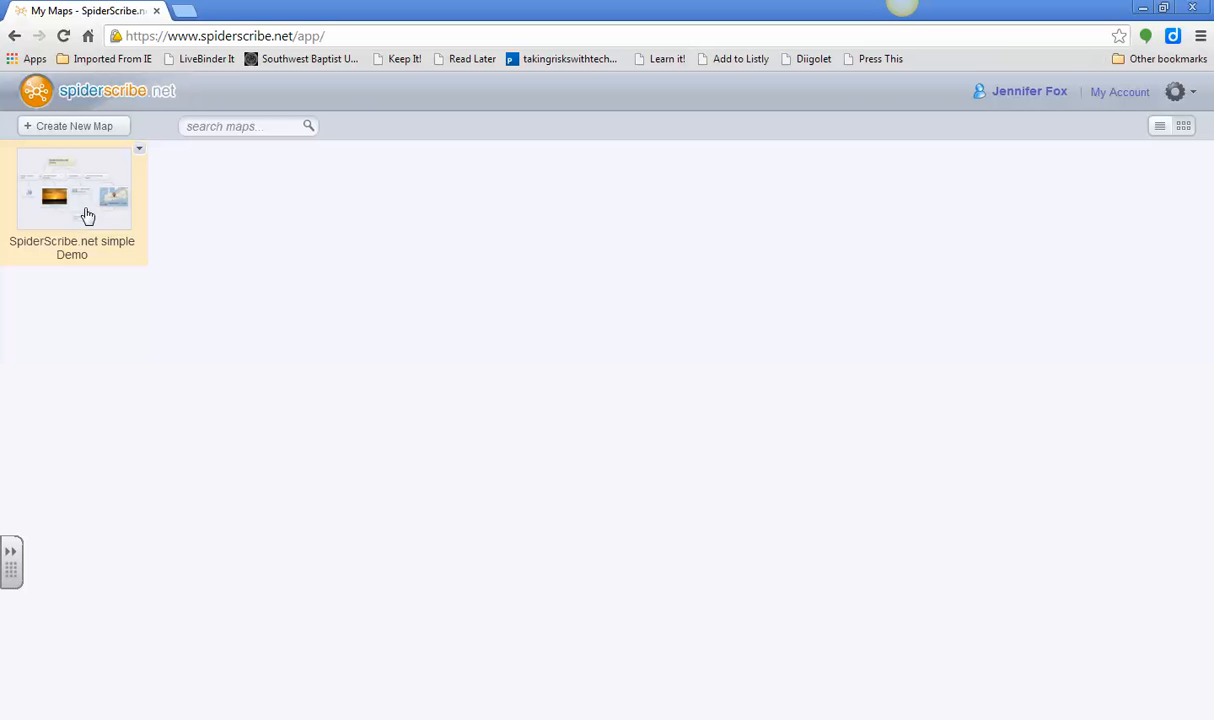
Create a new map named "Emerging Technologies" with an empty description
{"action": "left_click", "coordinate": [72, 130]}
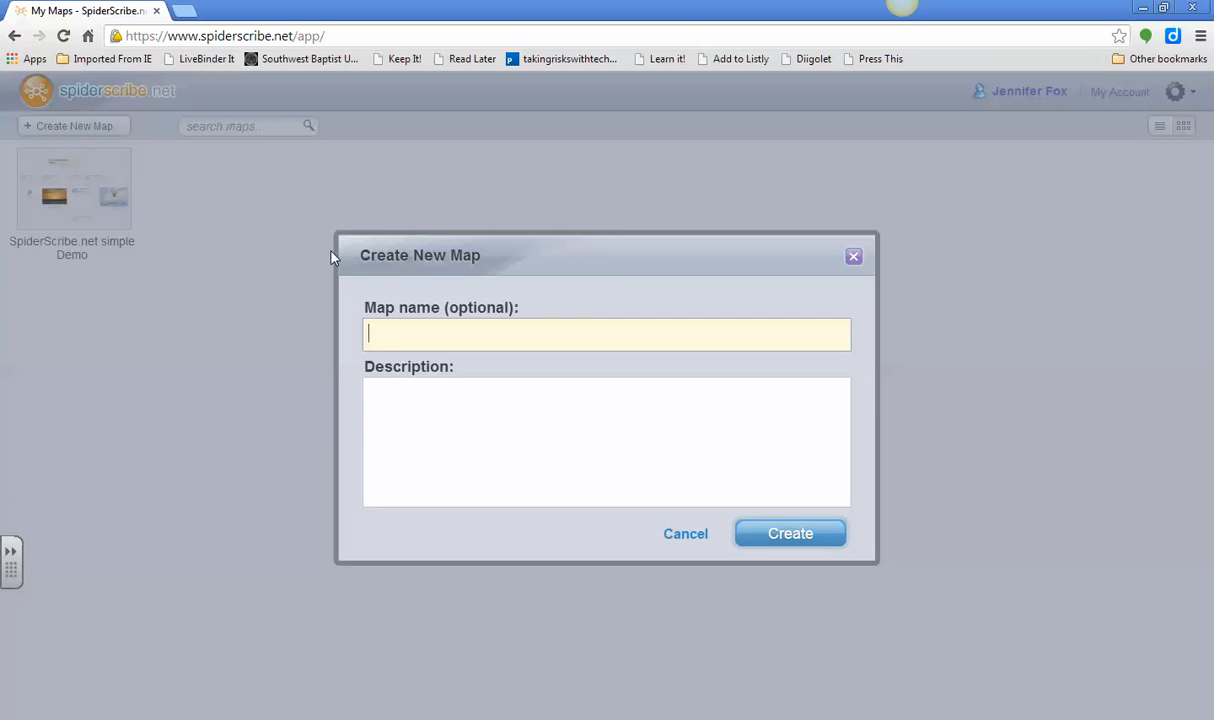
{"action": "type", "text": "Emerging Technol"}
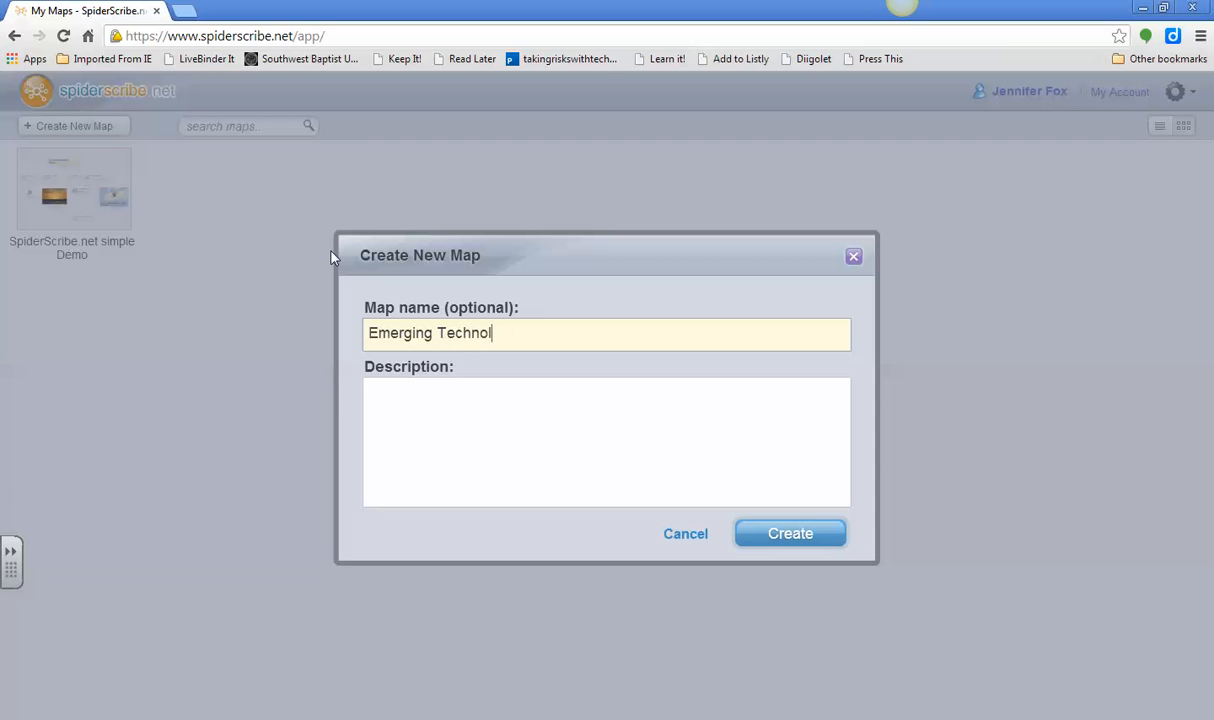
{"action": "type", "text": "ogies"}
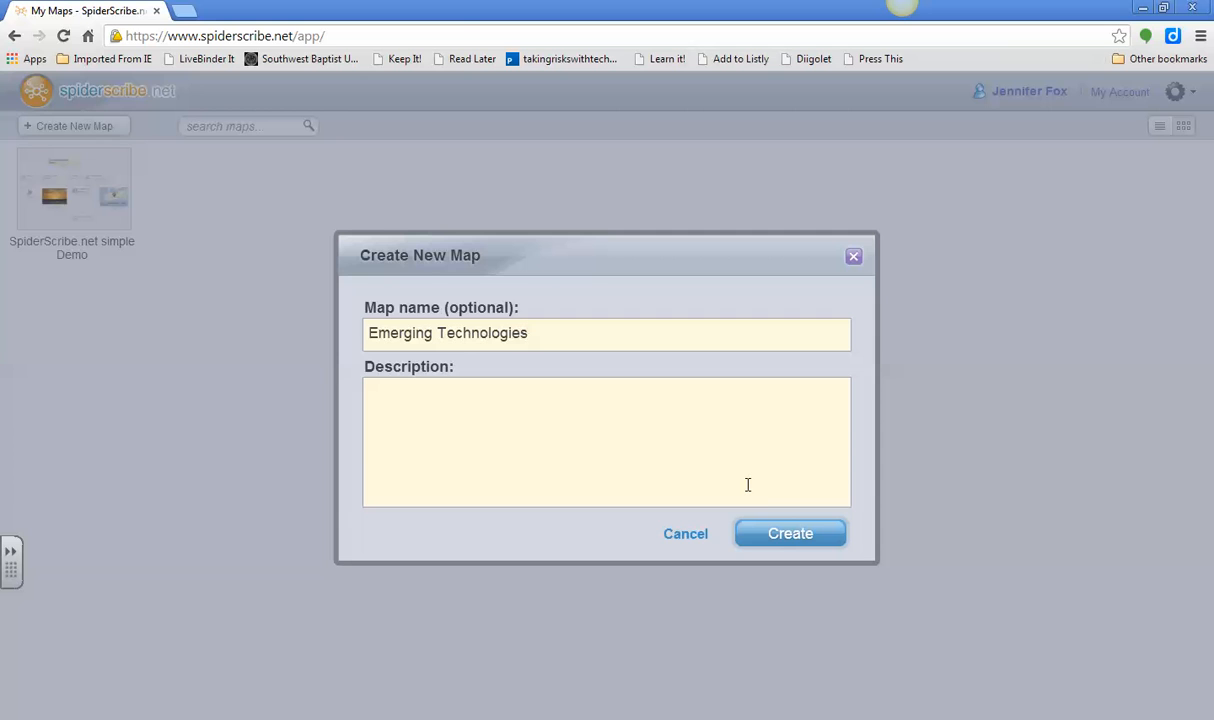
{"action": "left_click", "coordinate": [750, 531]}
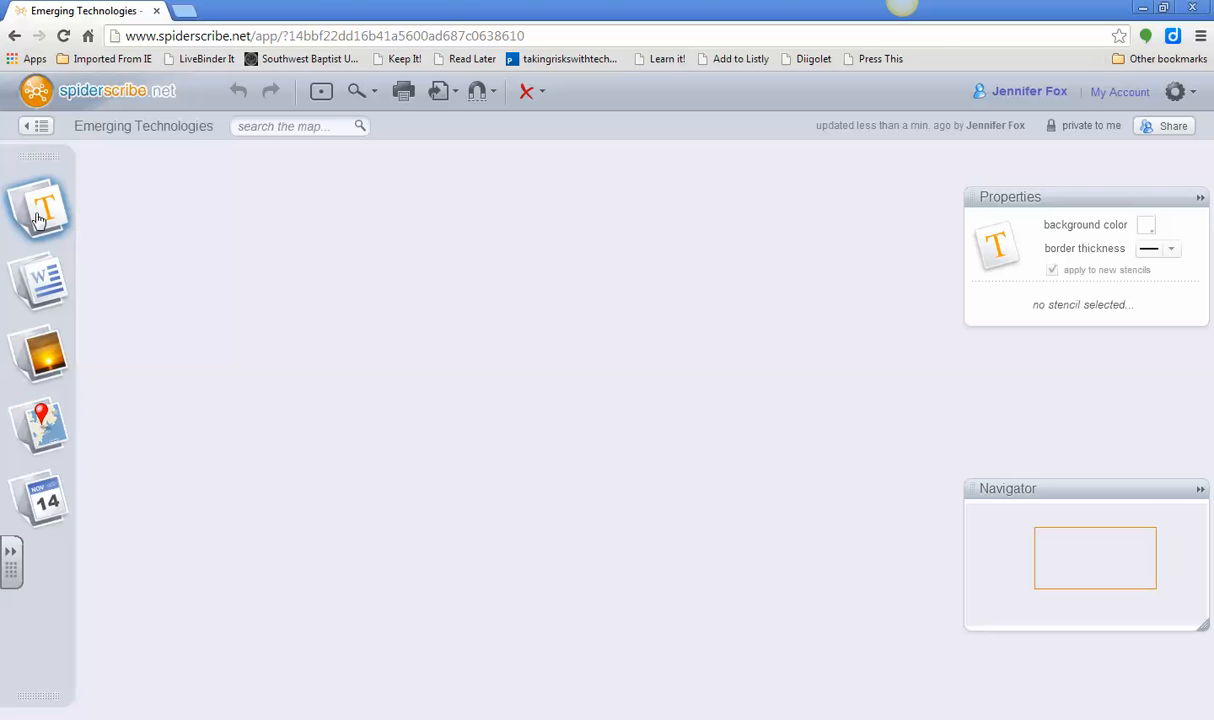
Add a text stencil near the middle of the map canvas containing "Emerging Technologies"
{"action": "left_click_drag", "start_coordinate": [33, 212], "coordinate": [491, 357]}
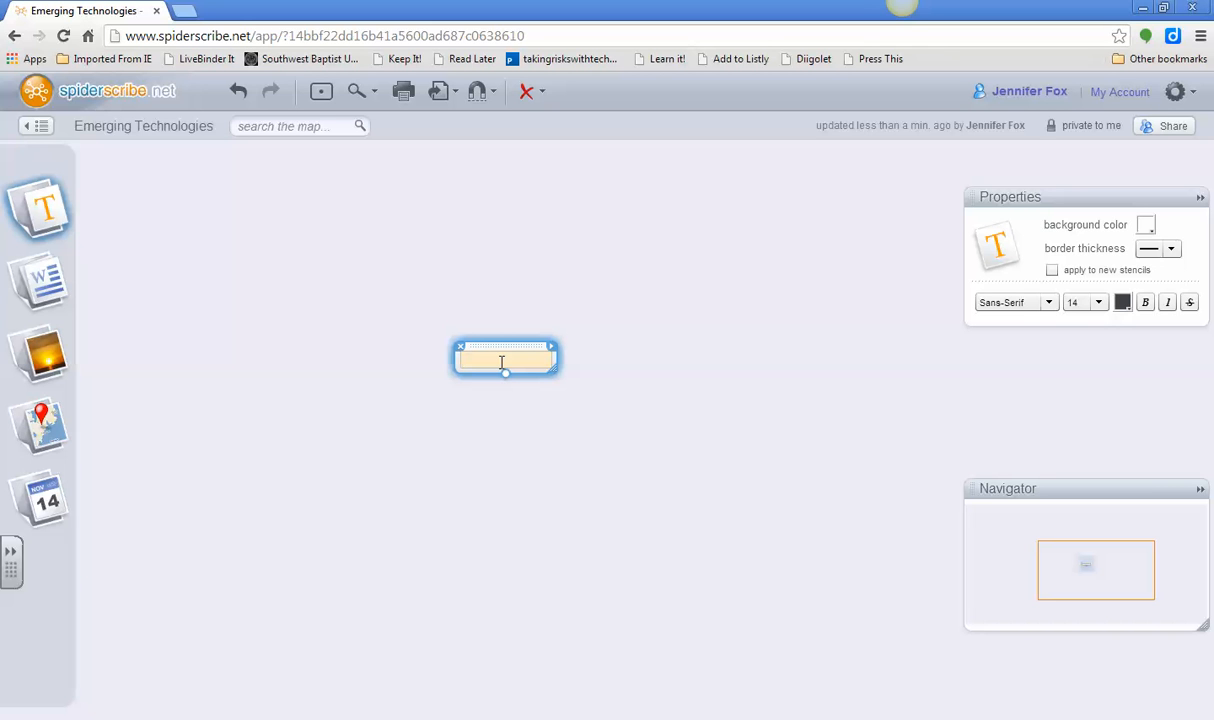
{"action": "type", "text": "Emerging Technologies"}
{"action": "key", "text": "Return"}
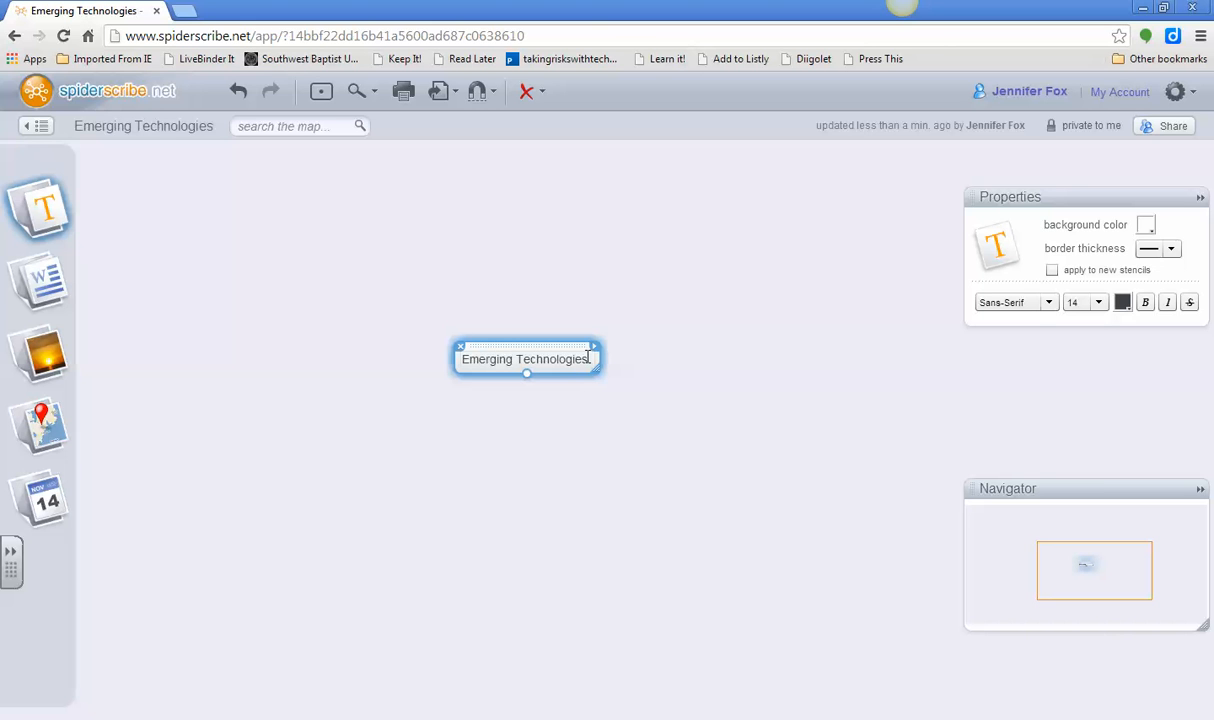
Add "Horizon Report 2013" as a second line in the Emerging Technologies stencil and narrow the box to fit the text
{"action": "double_click", "coordinate": [588, 358]}
{"action": "left_click", "coordinate": [591, 359]}
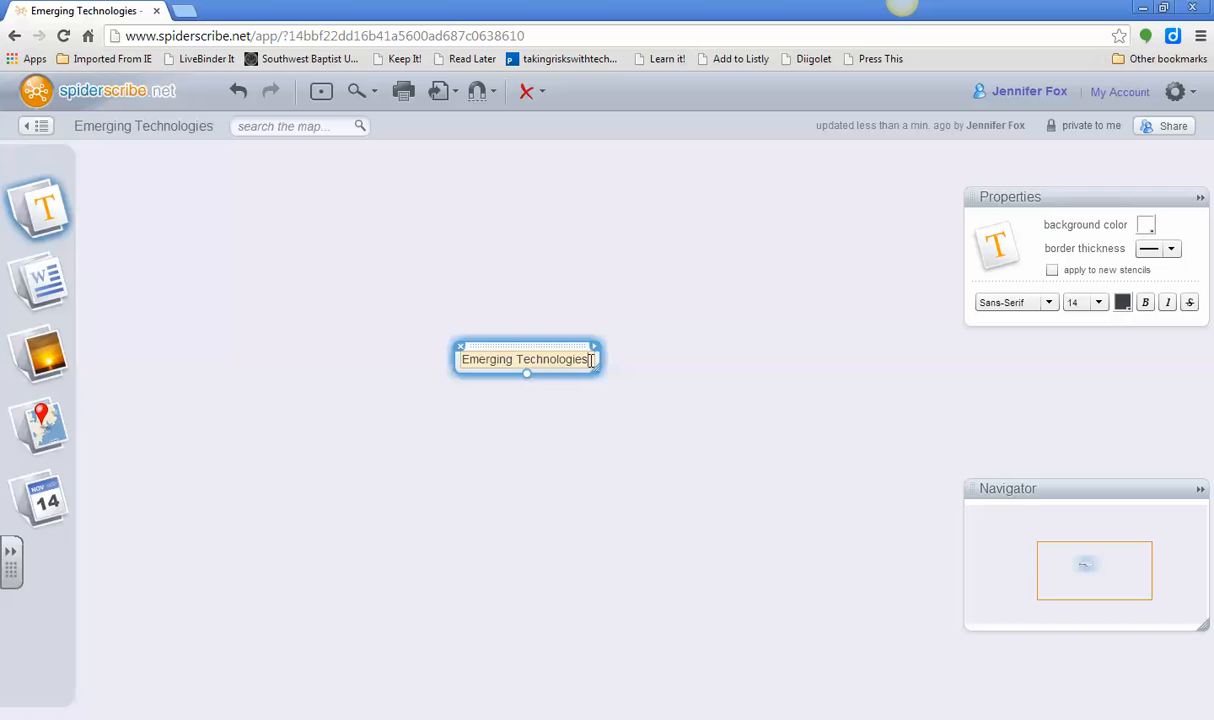
{"action": "type", "text": "Horizon Re"}
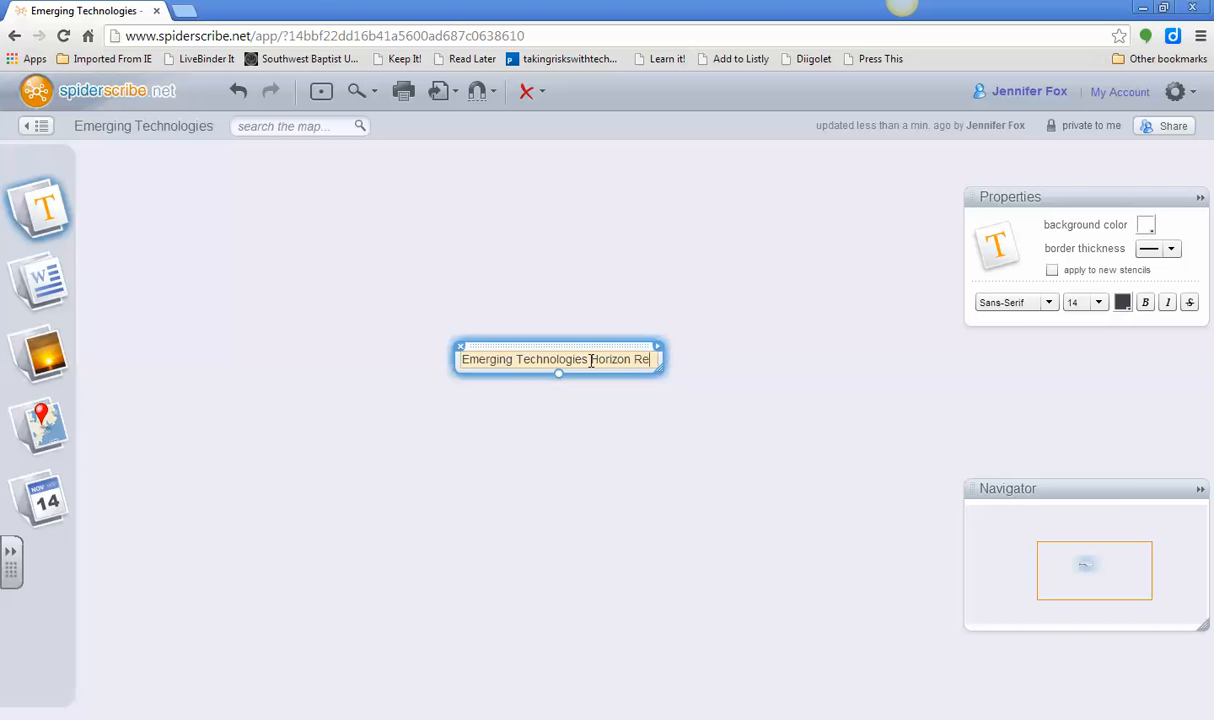
{"action": "type", "text": "port 2013"}
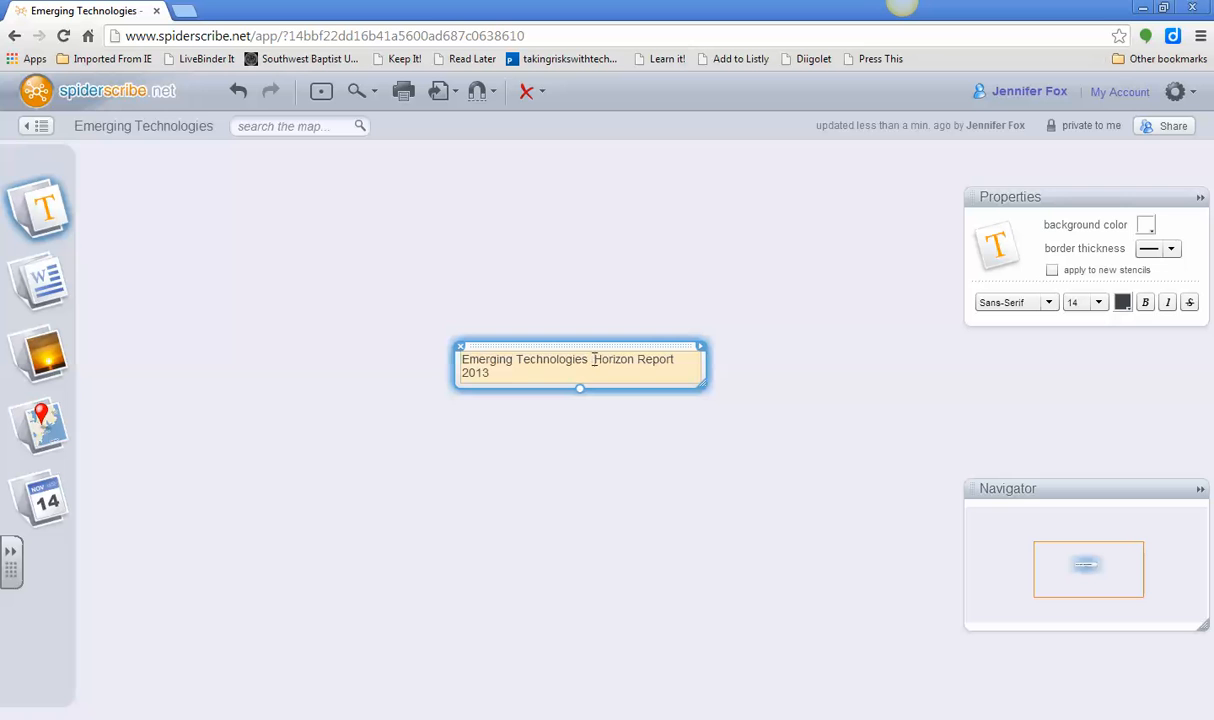
{"action": "left_click", "coordinate": [588, 404]}
{"action": "left_click", "coordinate": [577, 361]}
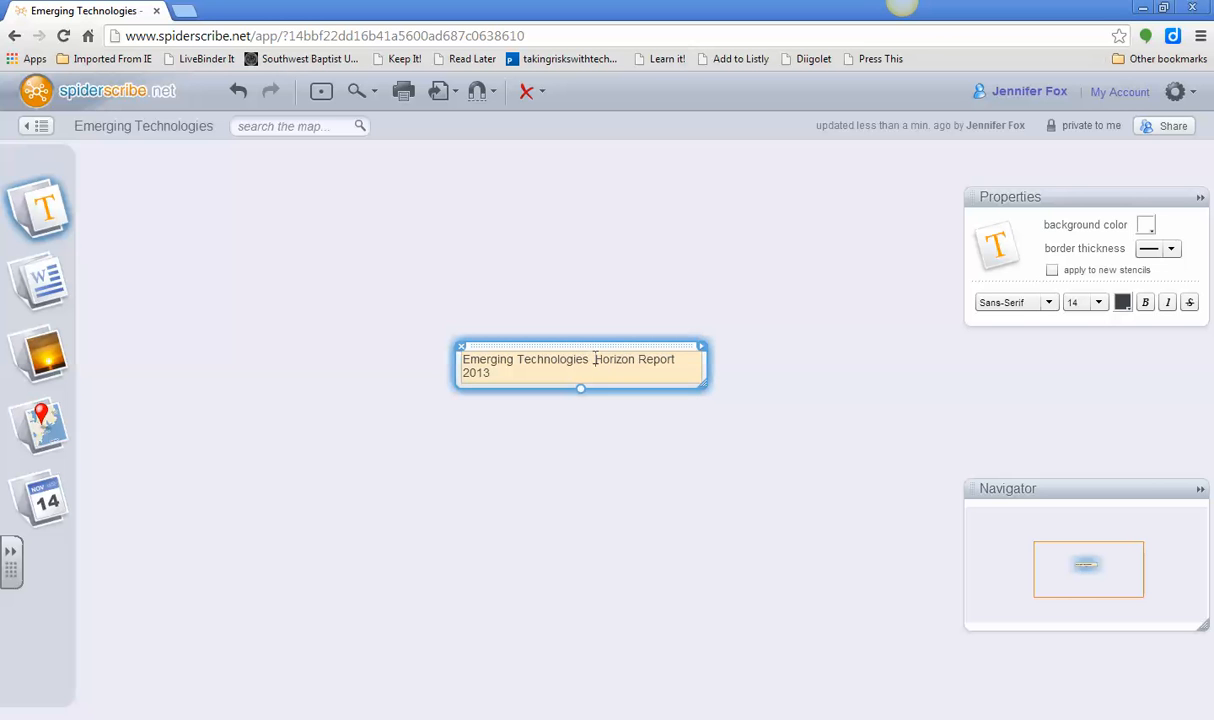
{"action": "left_click", "coordinate": [595, 358]}
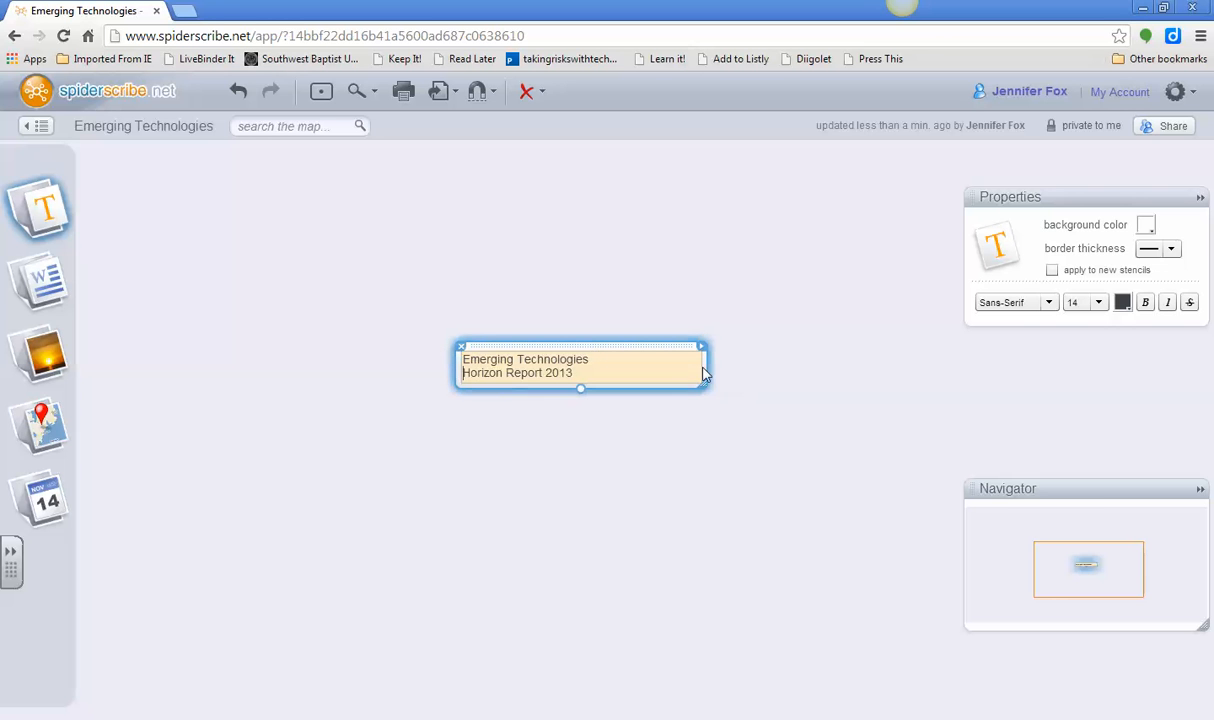
{"action": "left_click_drag", "start_coordinate": [707, 392], "coordinate": [600, 391]}
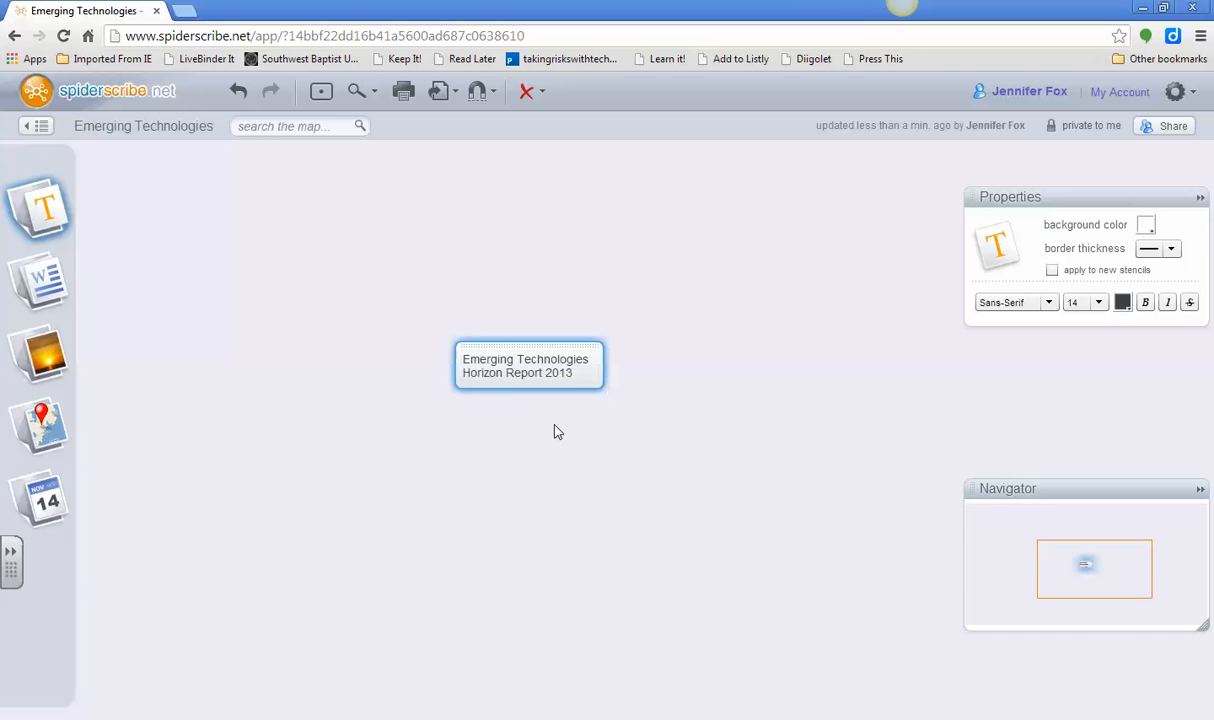
Give the Emerging Technologies stencil a bright green background and make its text bold
{"action": "left_click", "coordinate": [547, 353]}
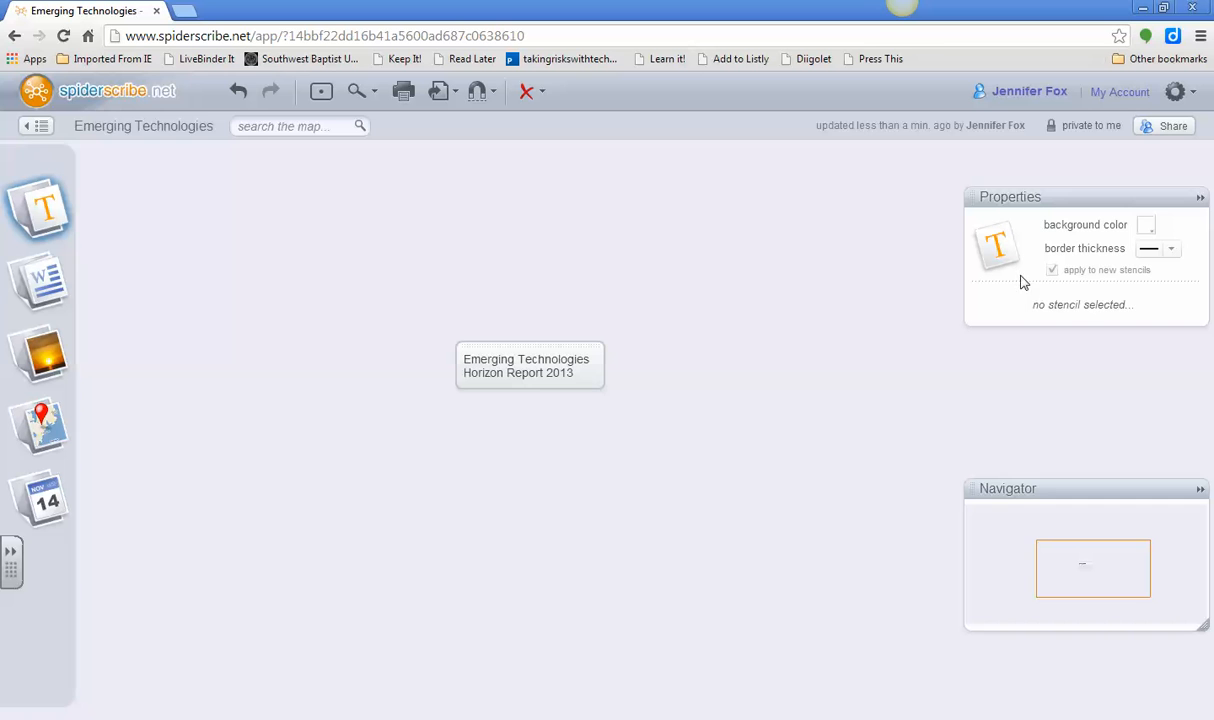
{"action": "left_click", "coordinate": [548, 354]}
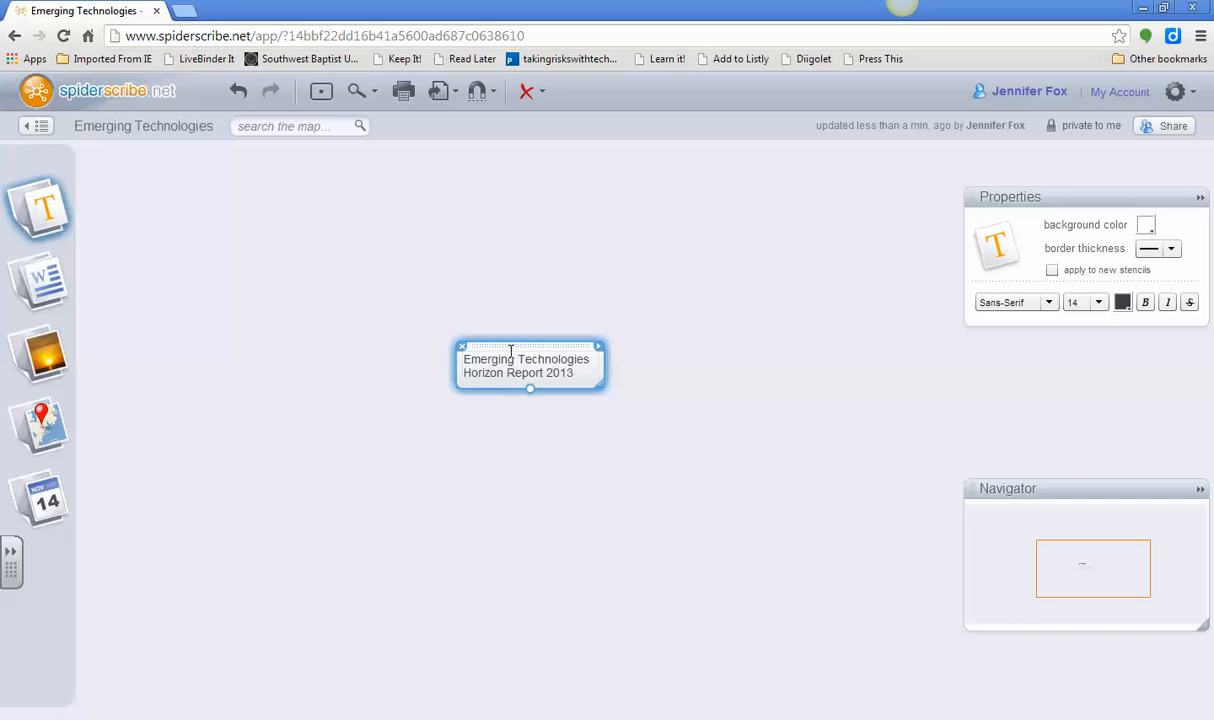
{"action": "mouse_move", "coordinate": [544, 405]}
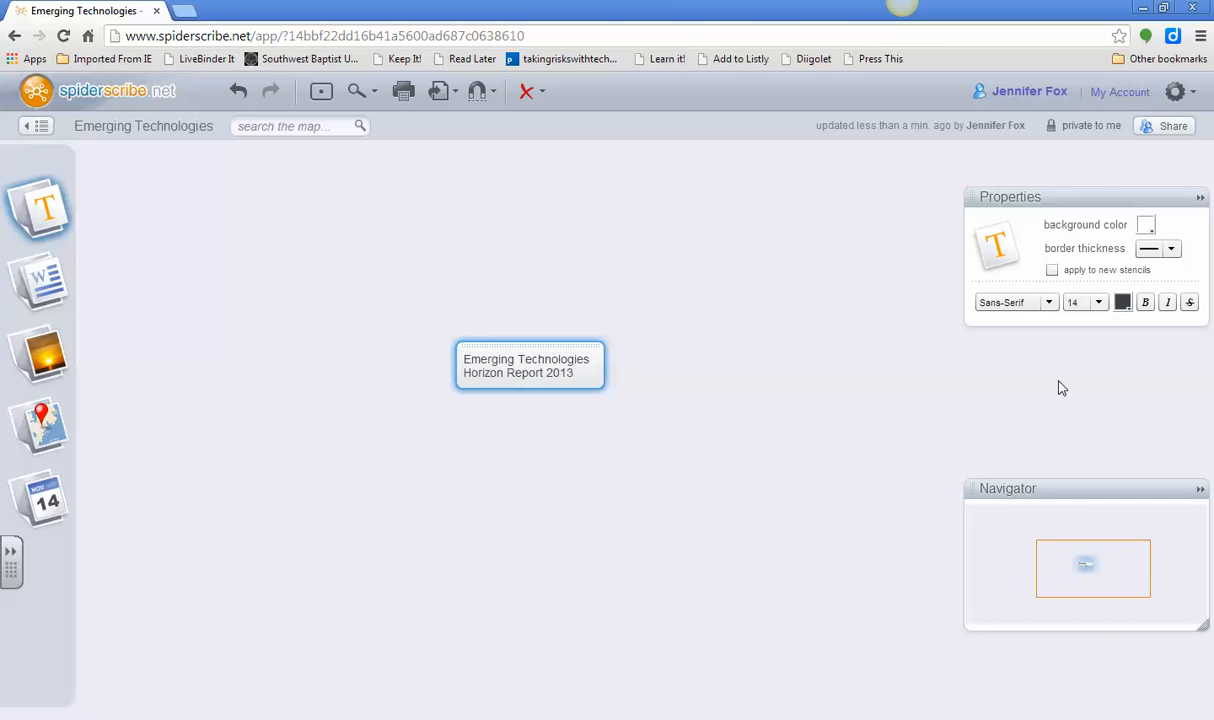
{"action": "left_click", "coordinate": [1148, 229]}
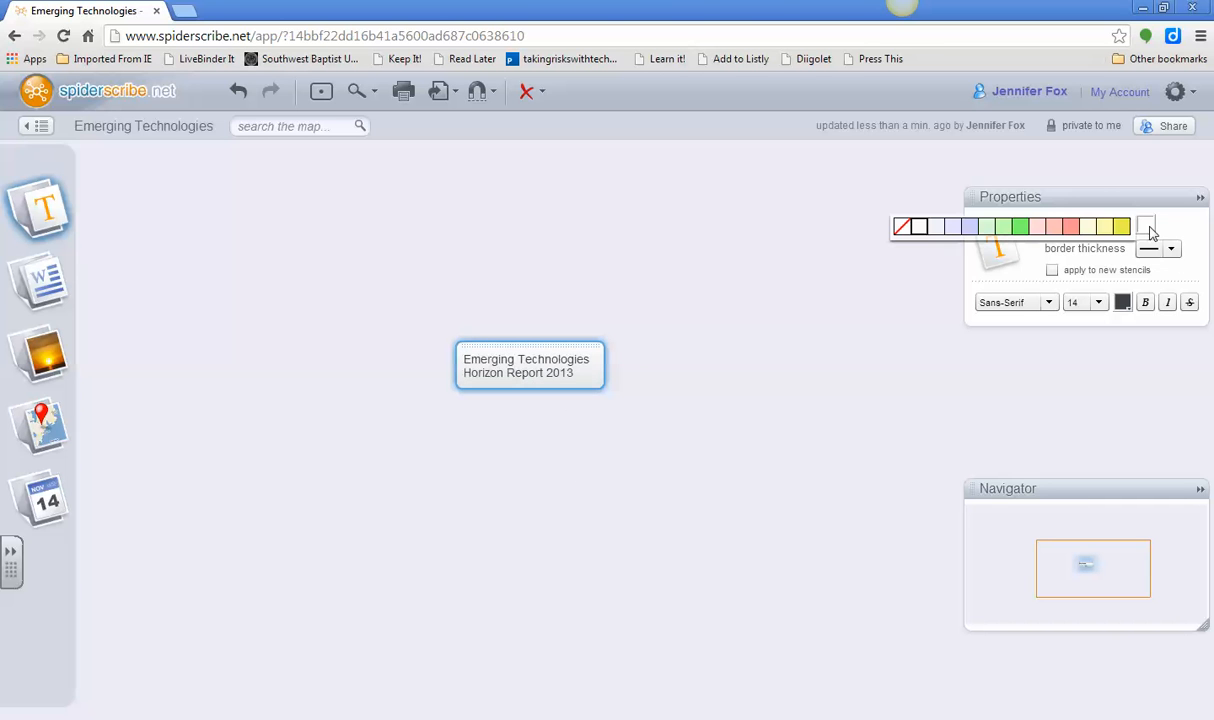
{"action": "left_click", "coordinate": [1021, 227]}
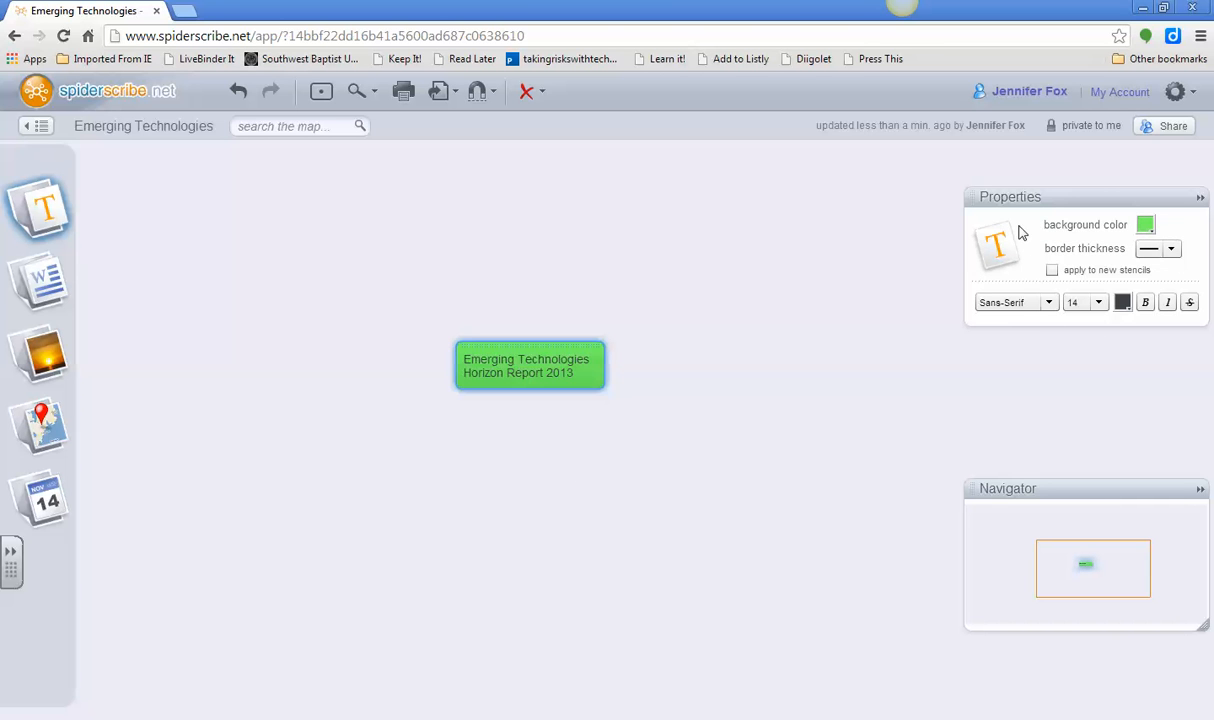
{"action": "left_click", "coordinate": [1145, 302]}
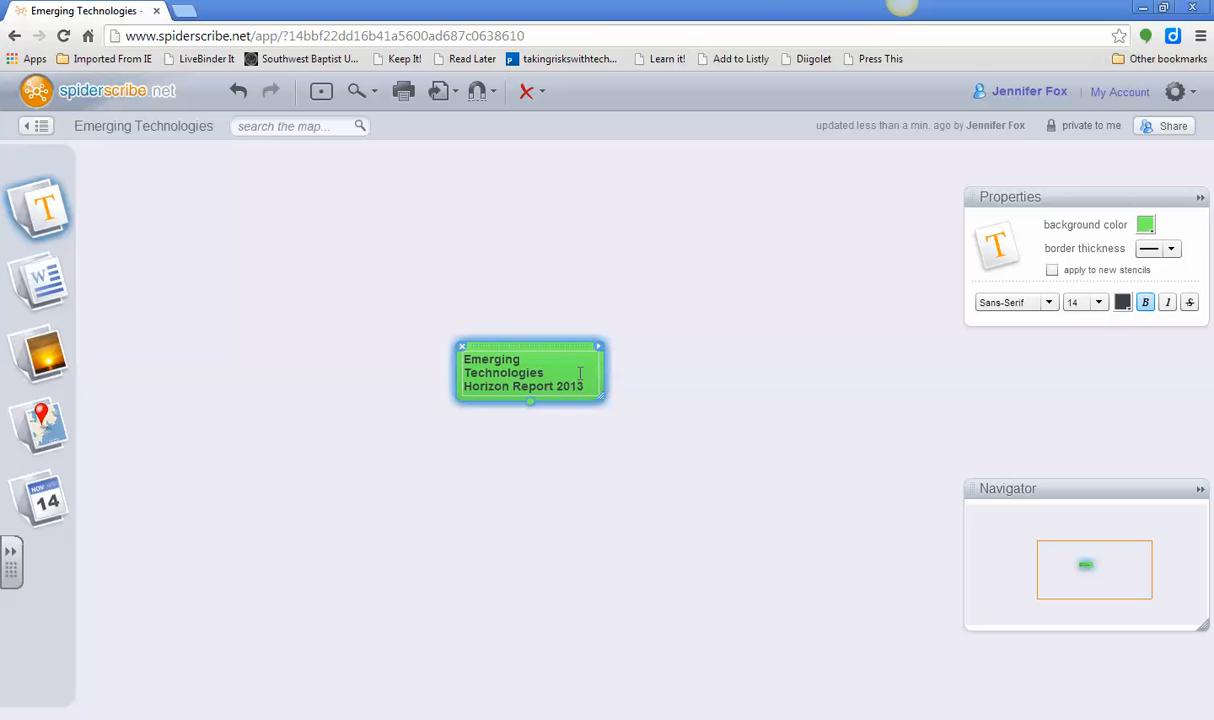
Widen the green stencil so that its bold text fits on two lines, and deselect it
{"action": "double_click", "coordinate": [551, 355]}
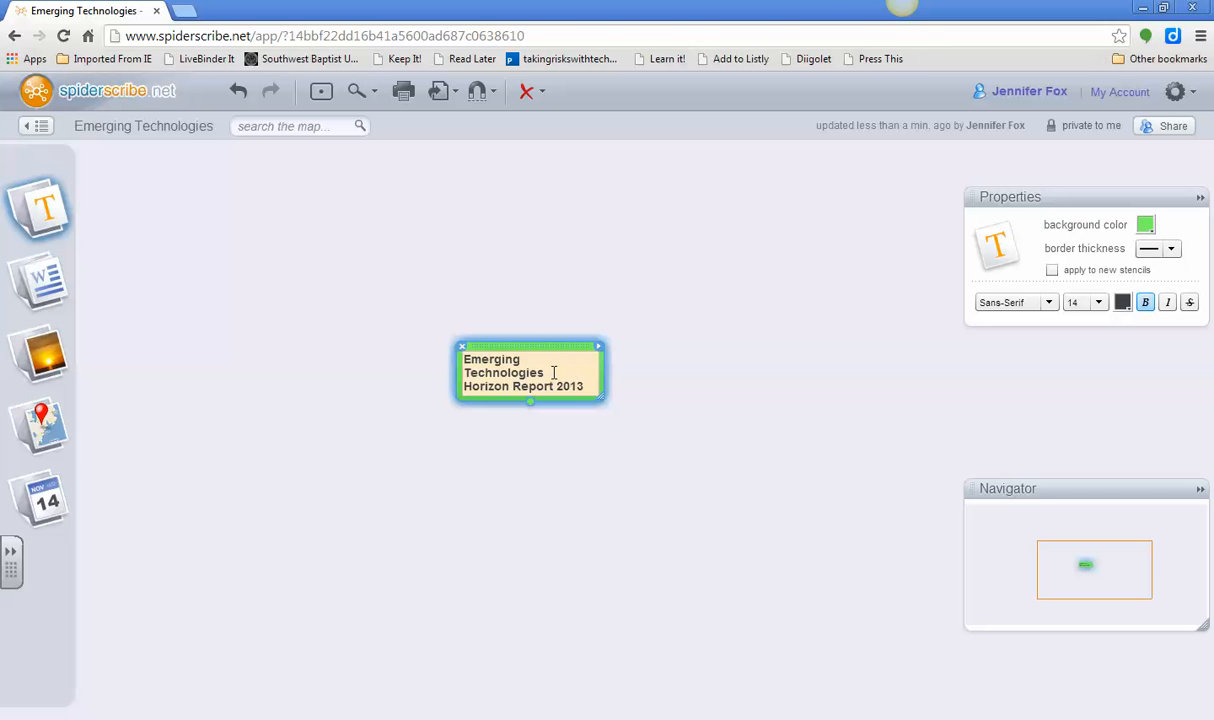
{"action": "key", "text": "BackSpace"}
{"action": "key", "text": "BackSpace"}
{"action": "key", "text": "BackSpace"}
{"action": "left_click_drag", "start_coordinate": [606, 380], "coordinate": [650, 420]}
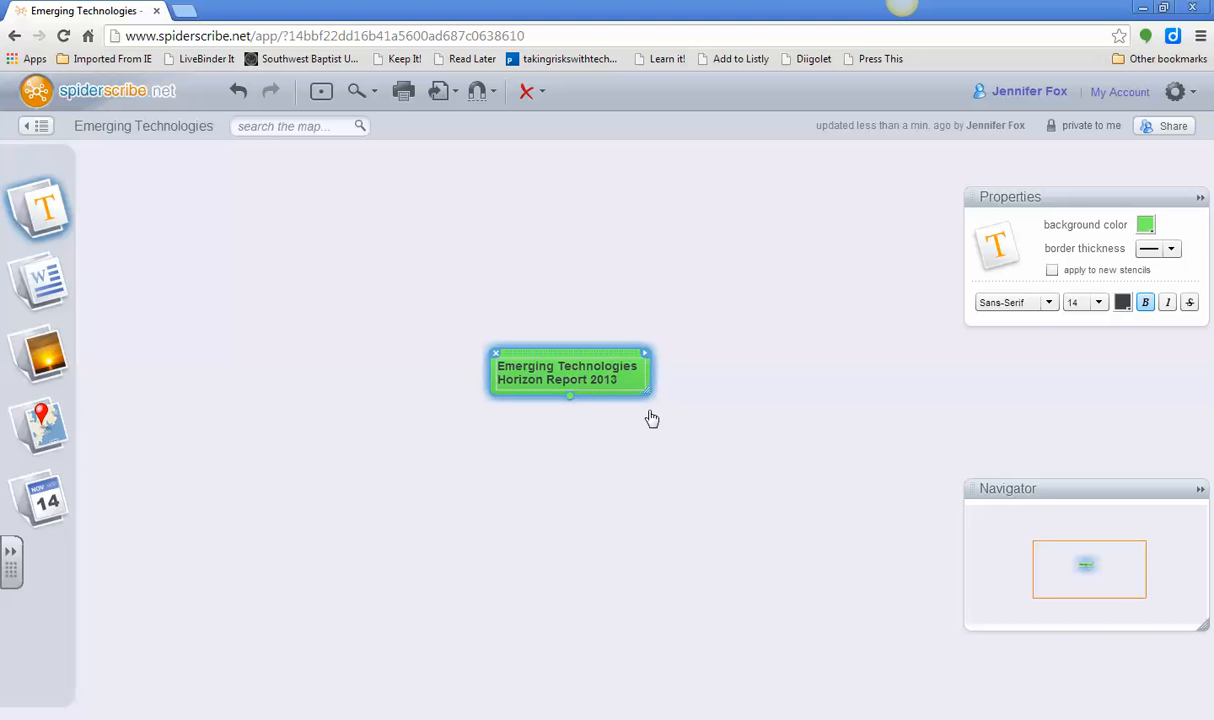
{"action": "left_click", "coordinate": [685, 416]}
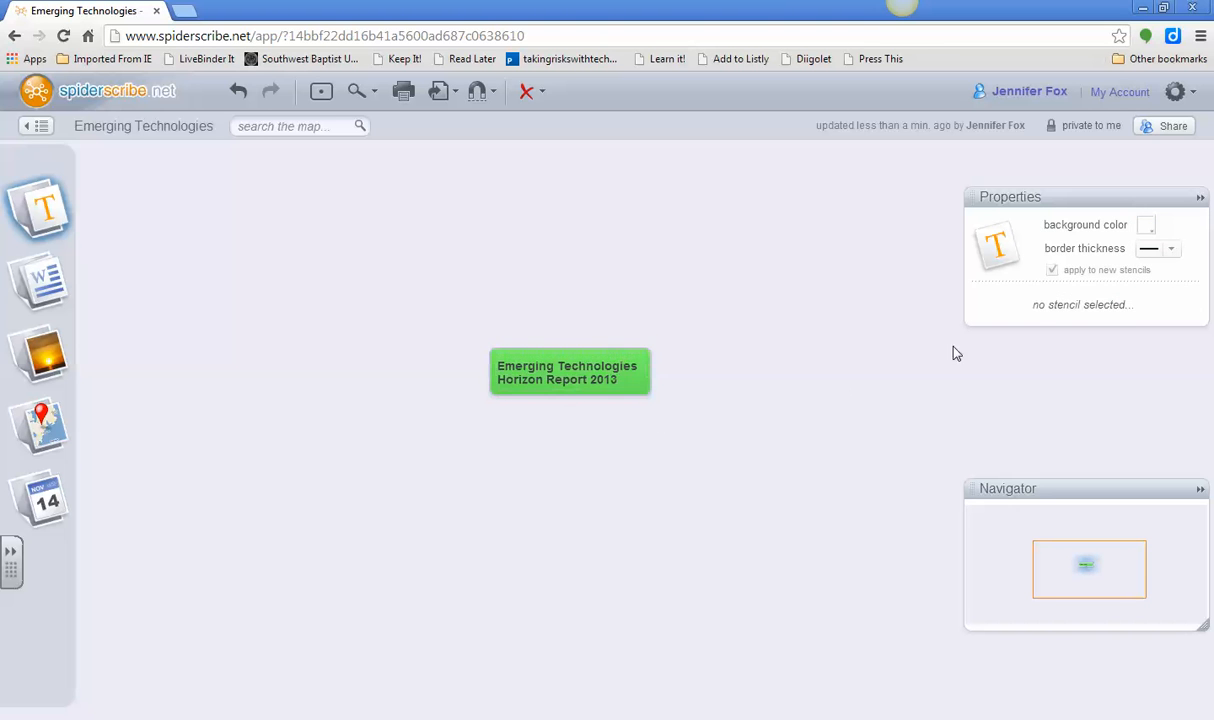
Change the font of the green stencil's text to Serif
{"action": "left_click", "coordinate": [607, 360]}
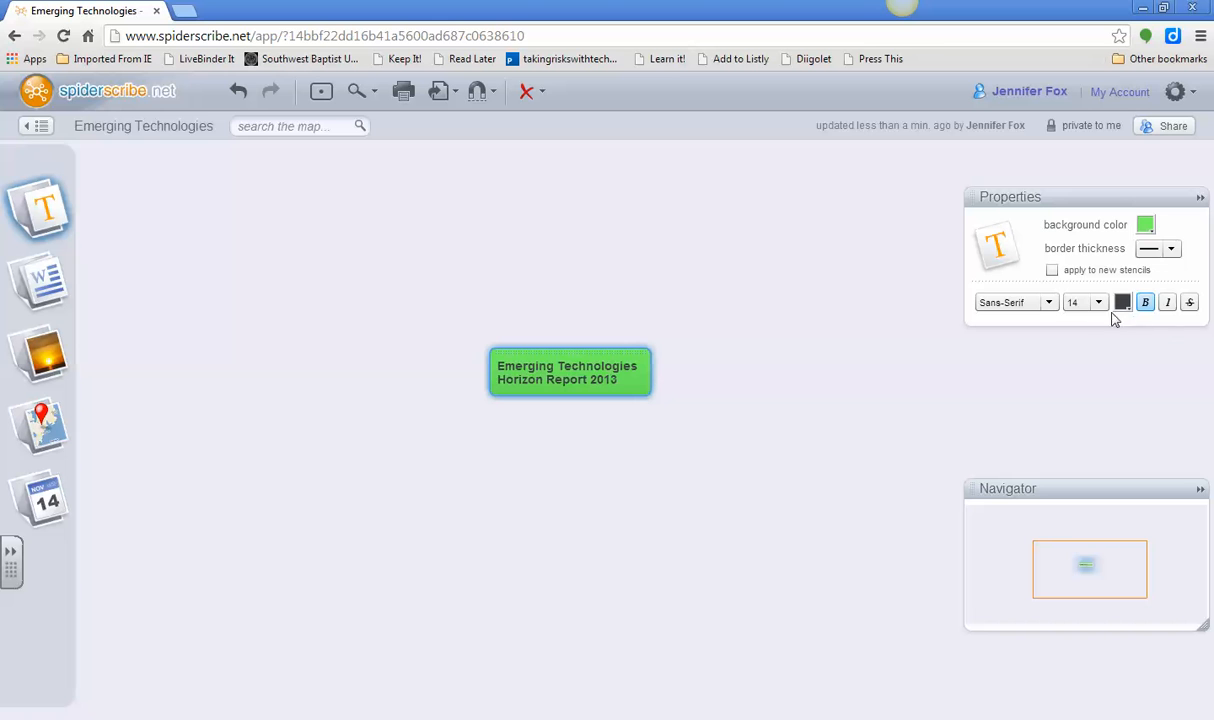
{"action": "left_click", "coordinate": [1038, 305]}
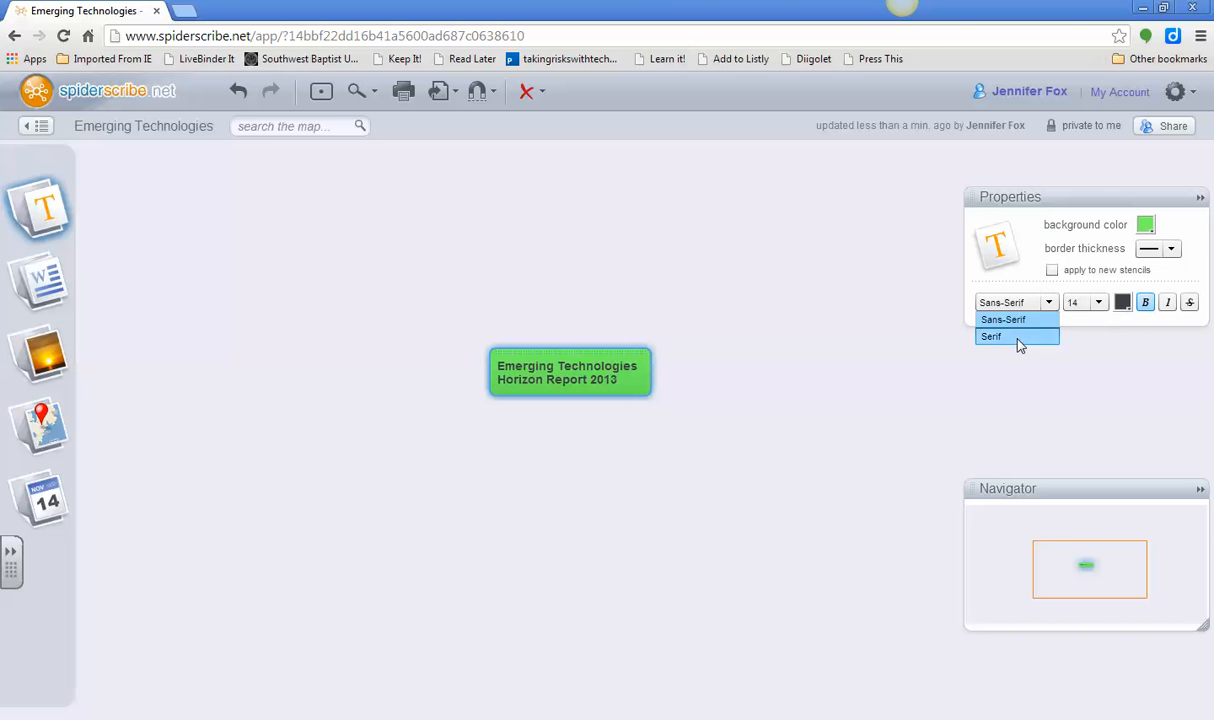
{"action": "left_click", "coordinate": [1020, 338]}
Try a font size of 22 on the stencil's text and set it back to 14
{"action": "left_click", "coordinate": [1097, 303]}
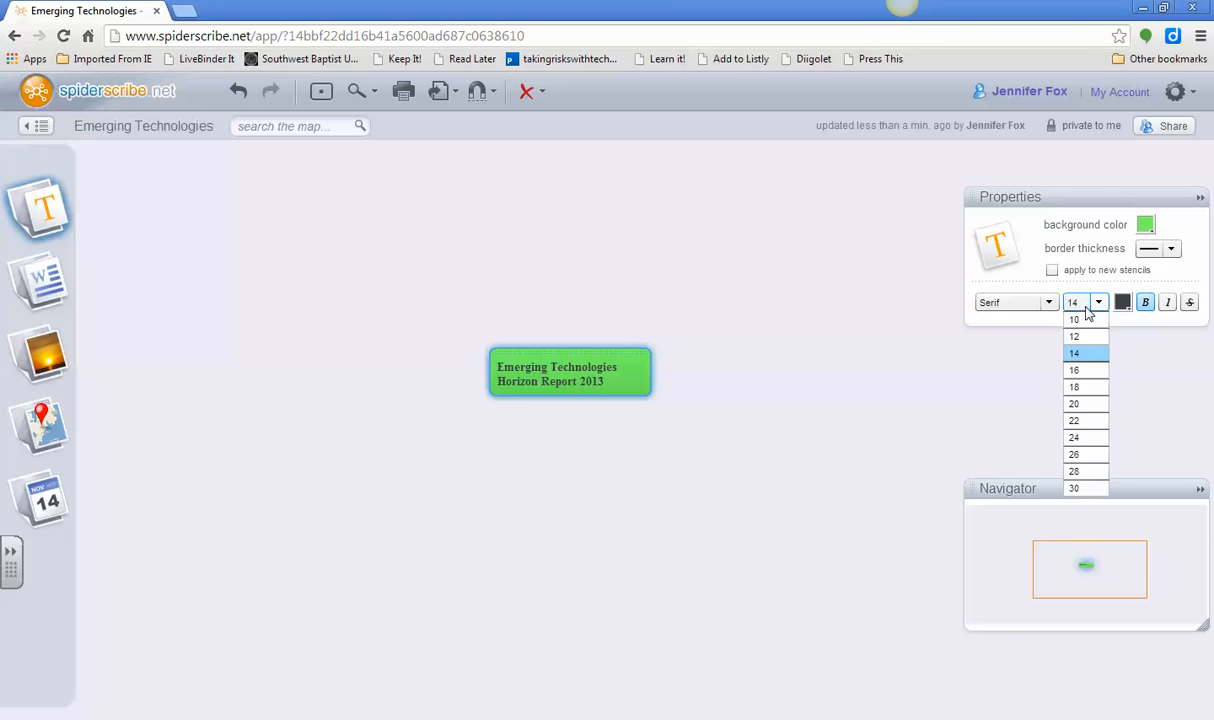
{"action": "left_click", "coordinate": [1030, 401]}
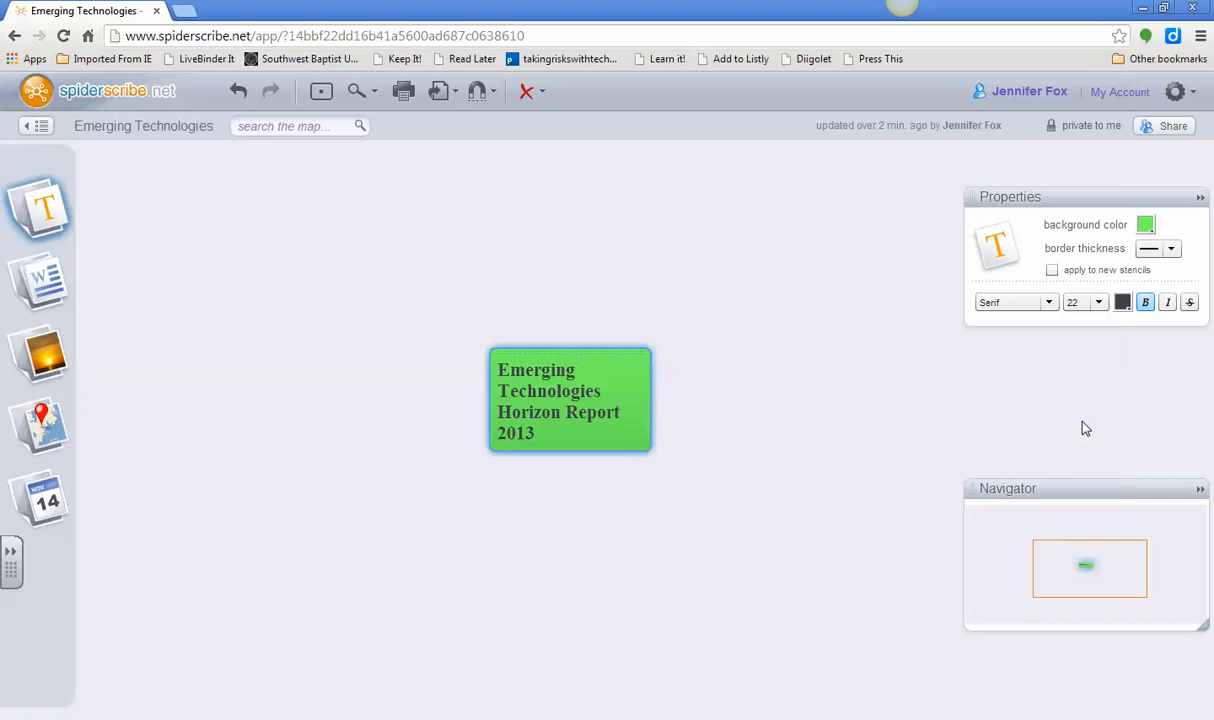
{"action": "left_click", "coordinate": [1097, 302]}
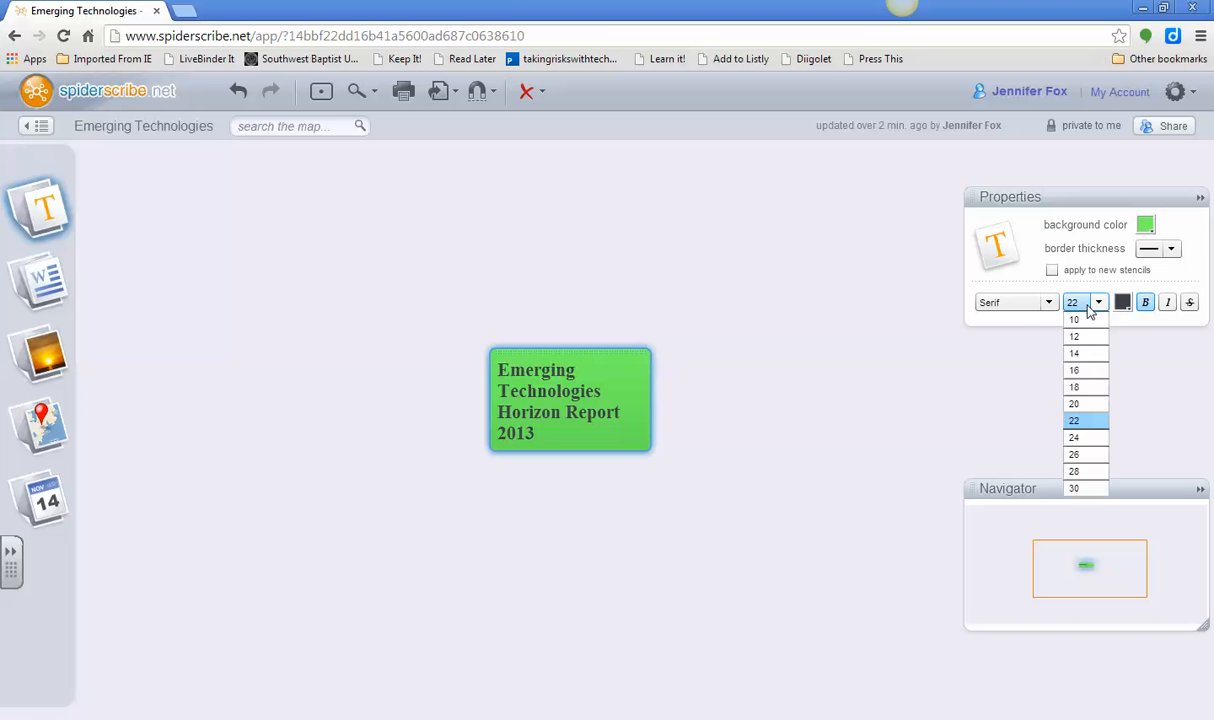
{"action": "left_click", "coordinate": [1077, 354]}
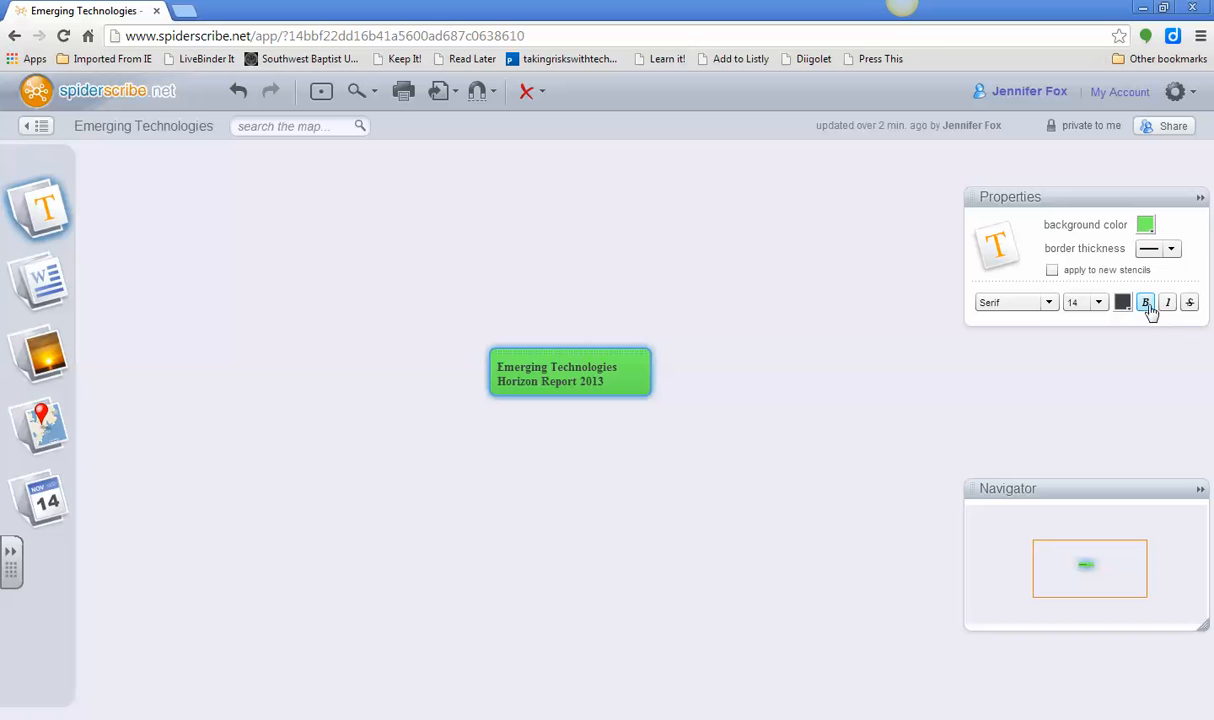
Try a thin border on the green stencil, set a thicker solid one instead, and shift the stencil slightly up and left
{"action": "left_click", "coordinate": [1160, 255]}
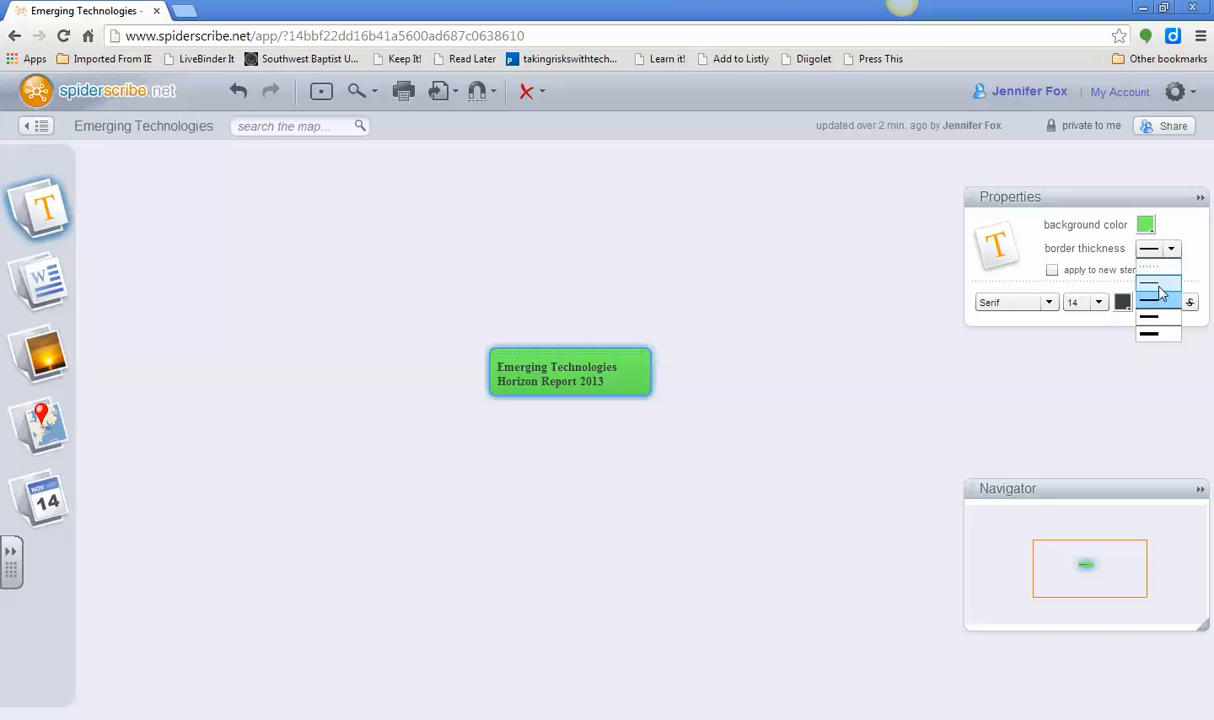
{"action": "left_click", "coordinate": [1150, 290]}
{"action": "left_click", "coordinate": [1160, 249]}
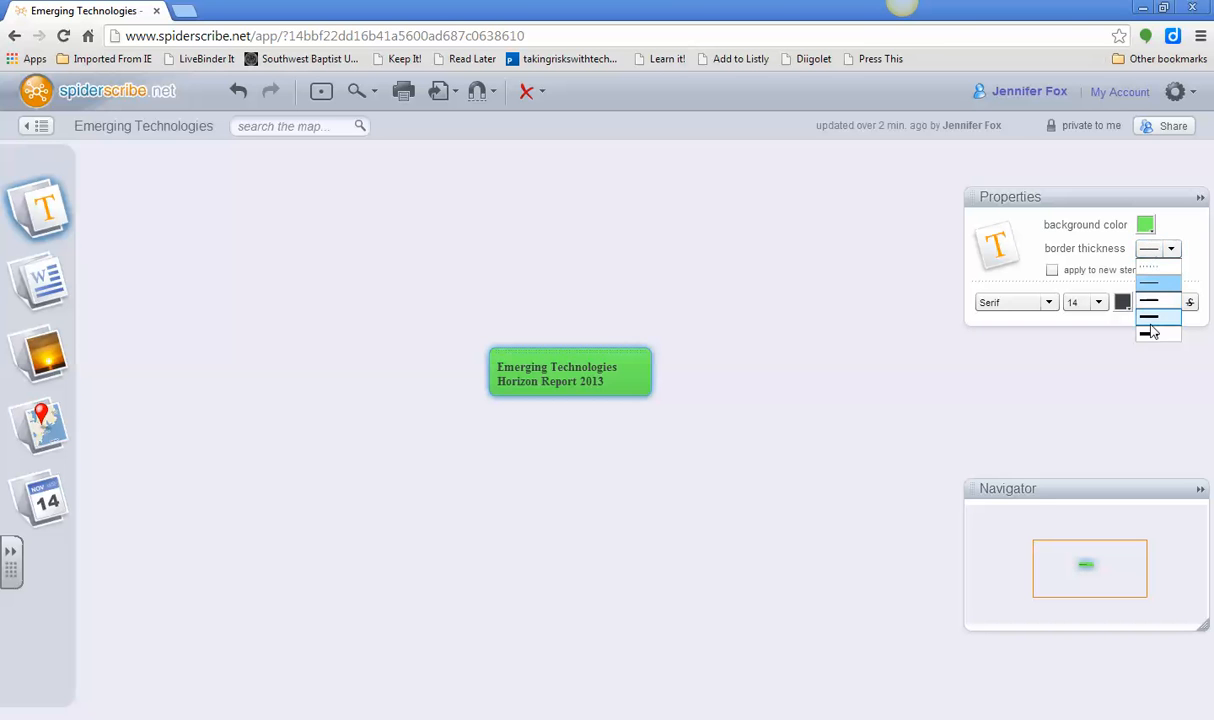
{"action": "left_click", "coordinate": [1152, 330]}
{"action": "left_click", "coordinate": [756, 390]}
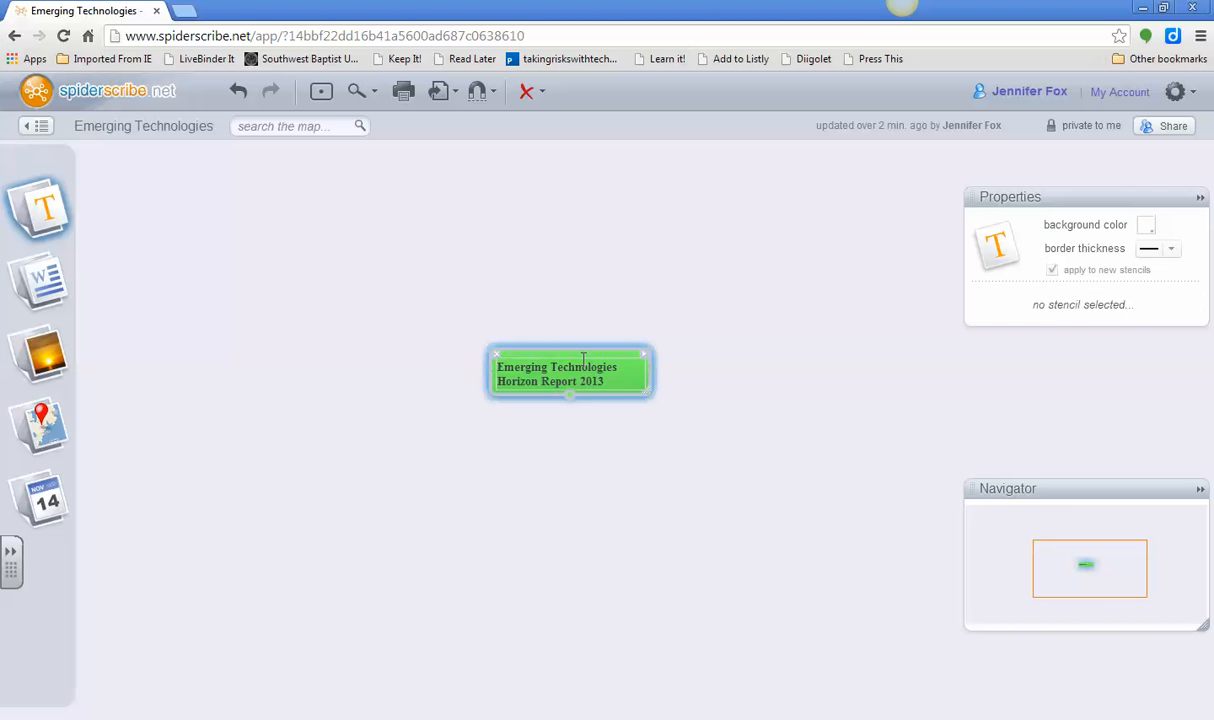
{"action": "left_click_drag", "start_coordinate": [579, 353], "coordinate": [553, 345]}
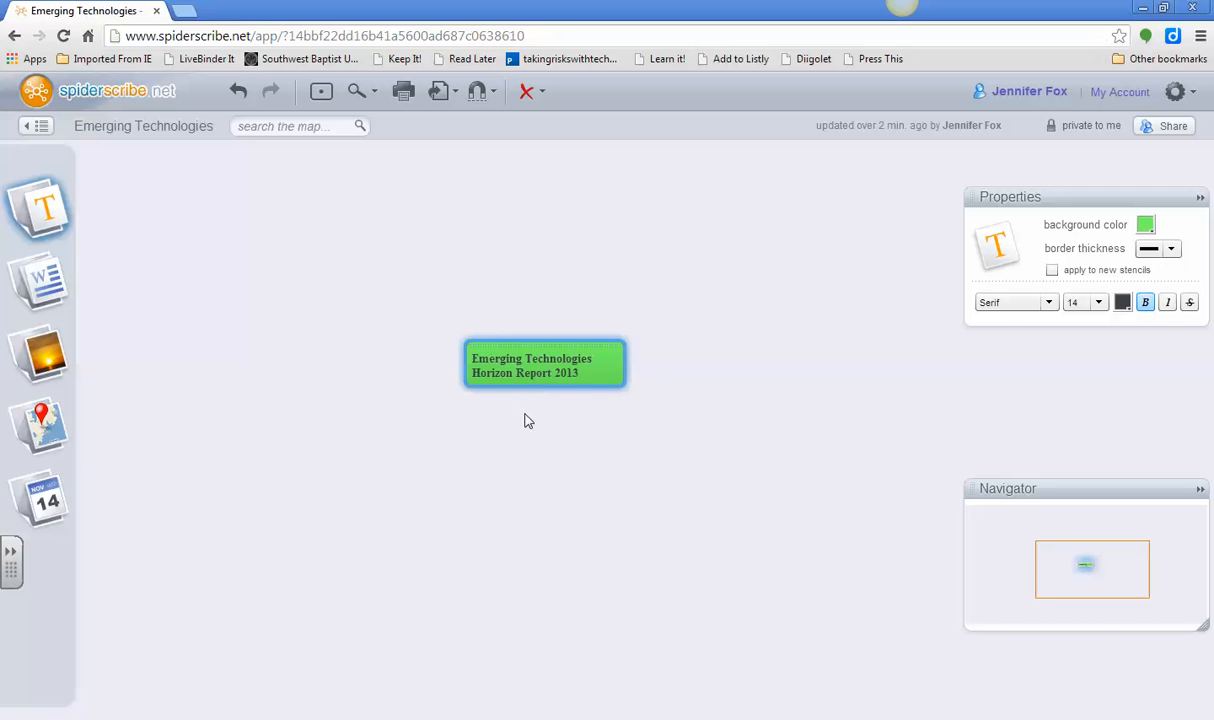
{"action": "double_click", "coordinate": [530, 422]}
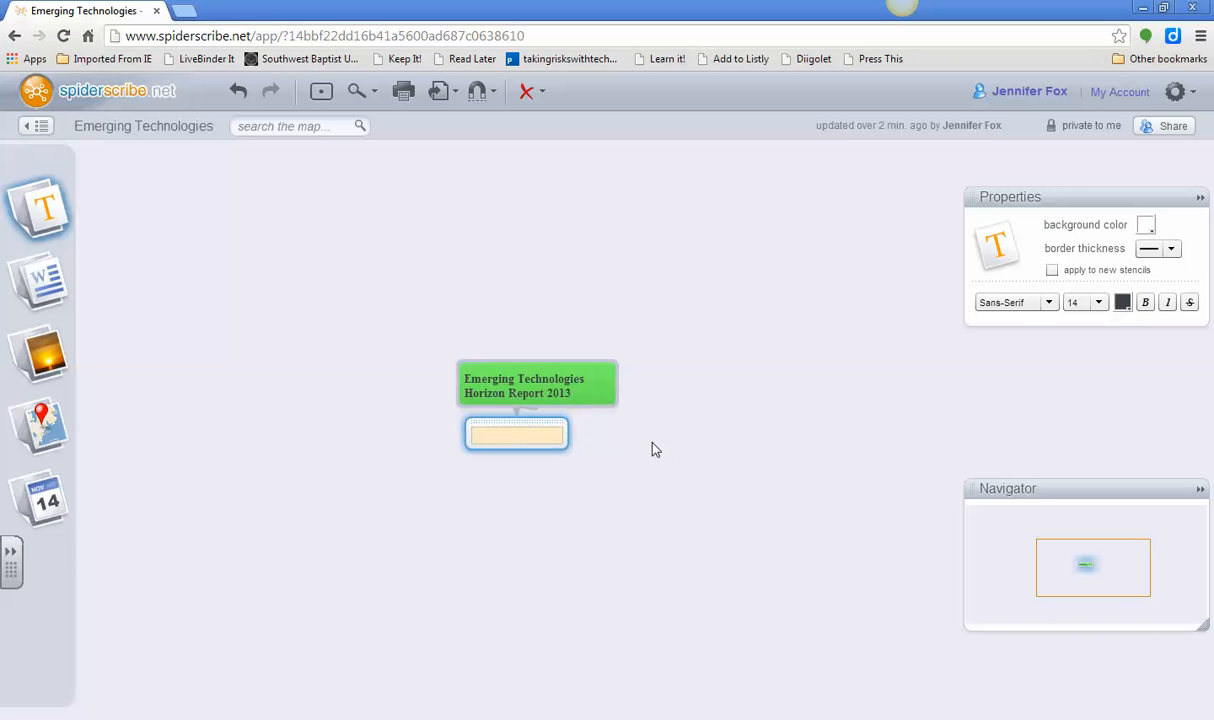
{"action": "left_click", "coordinate": [468, 423]}
{"action": "left_click", "coordinate": [543, 399]}
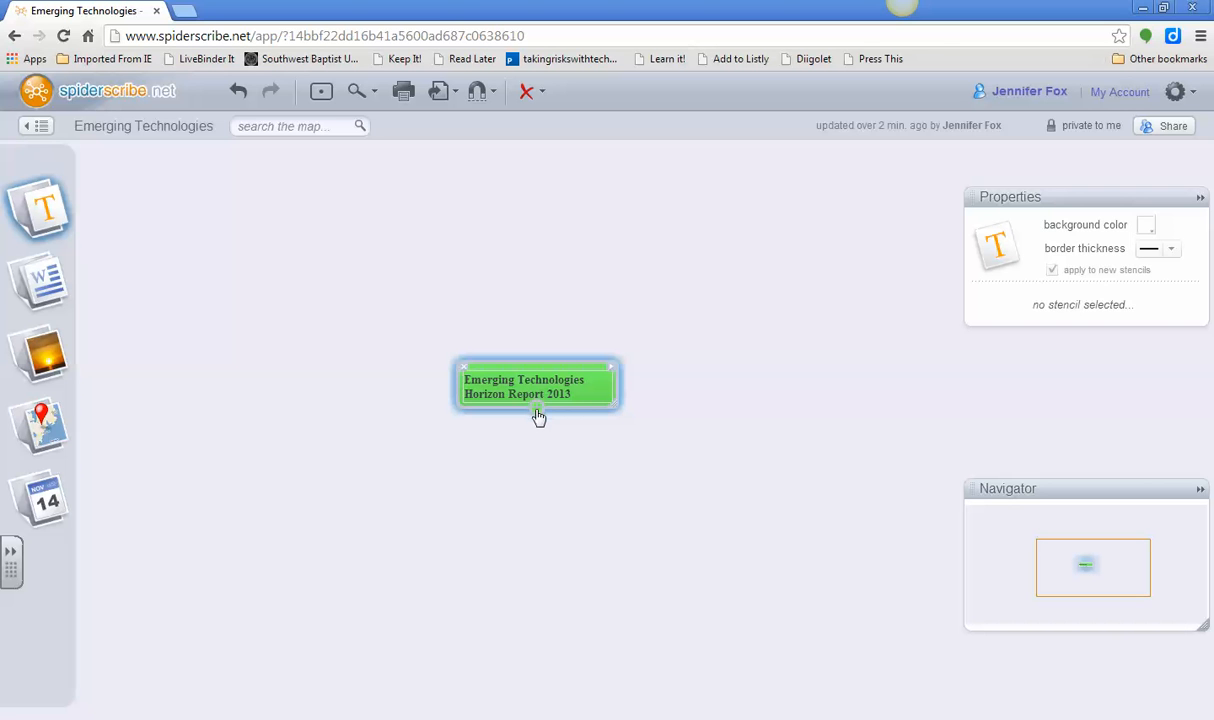
Add a connected text stencil reading Cloud Computing below the green central stencil
{"action": "left_click_drag", "start_coordinate": [538, 414], "coordinate": [537, 481]}
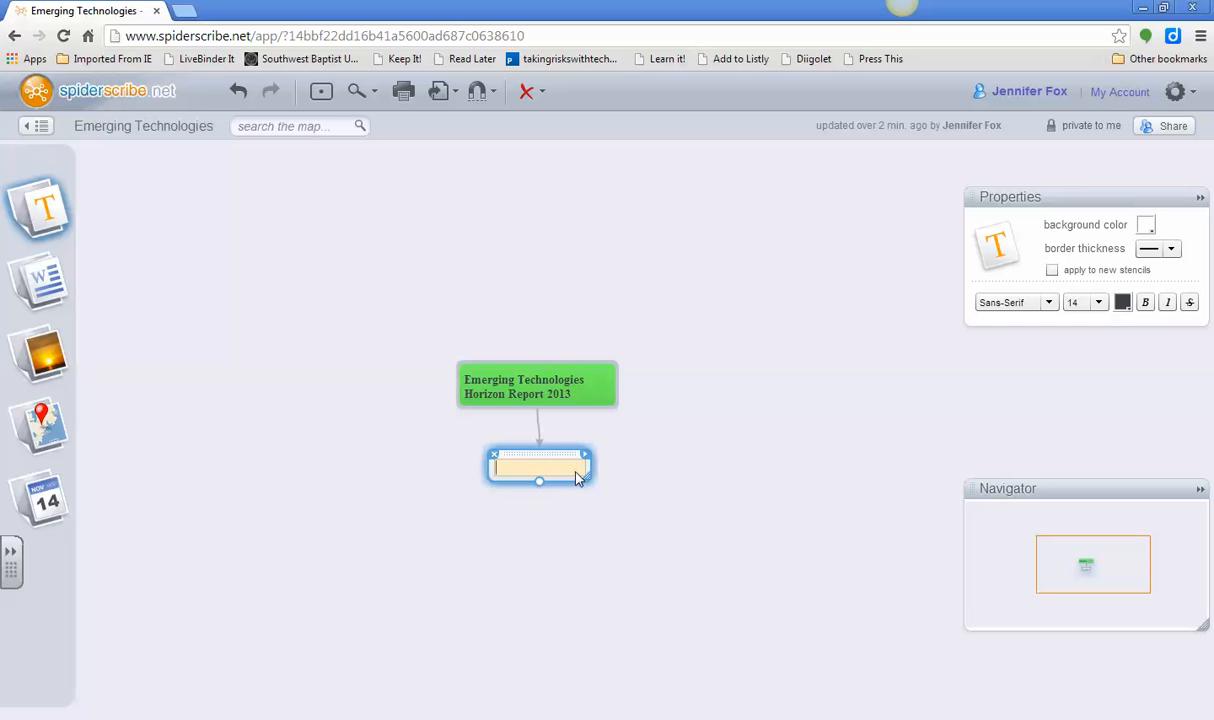
{"action": "type", "text": "Cloud Computing"}
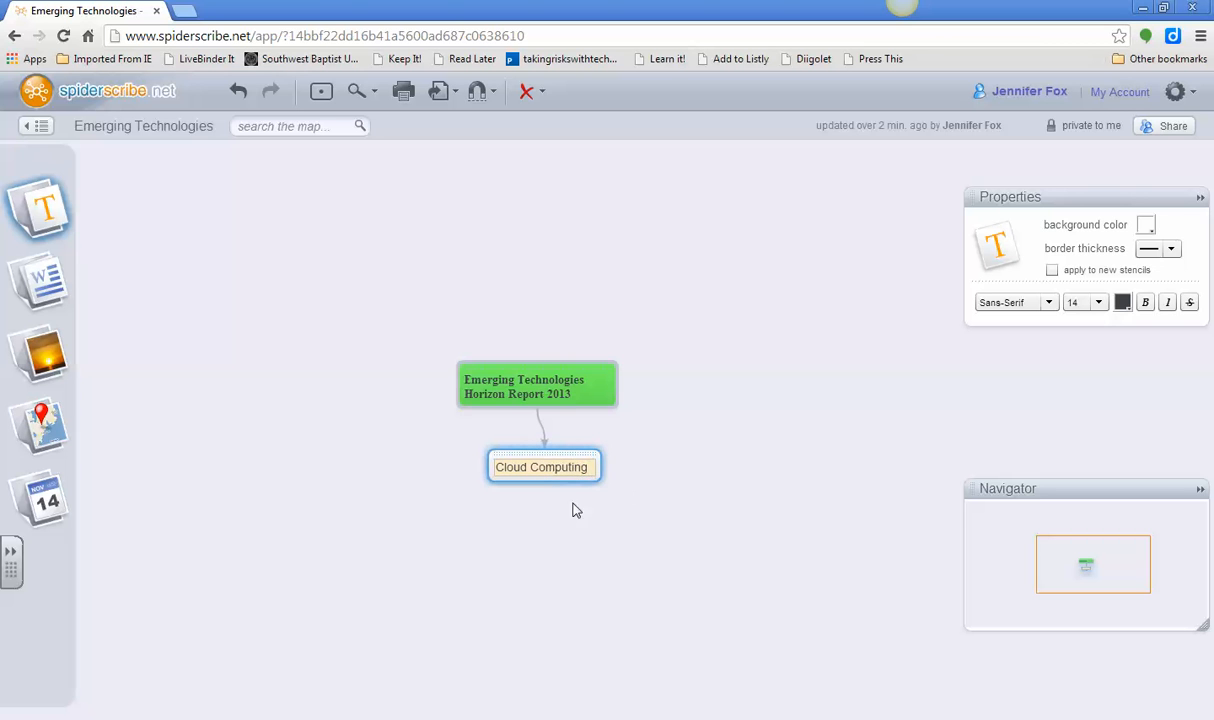
{"action": "left_click", "coordinate": [572, 507]}
Give the Cloud Computing stencil a salmon red background and bold text, and move it further below the green stencil
{"action": "left_click", "coordinate": [561, 466]}
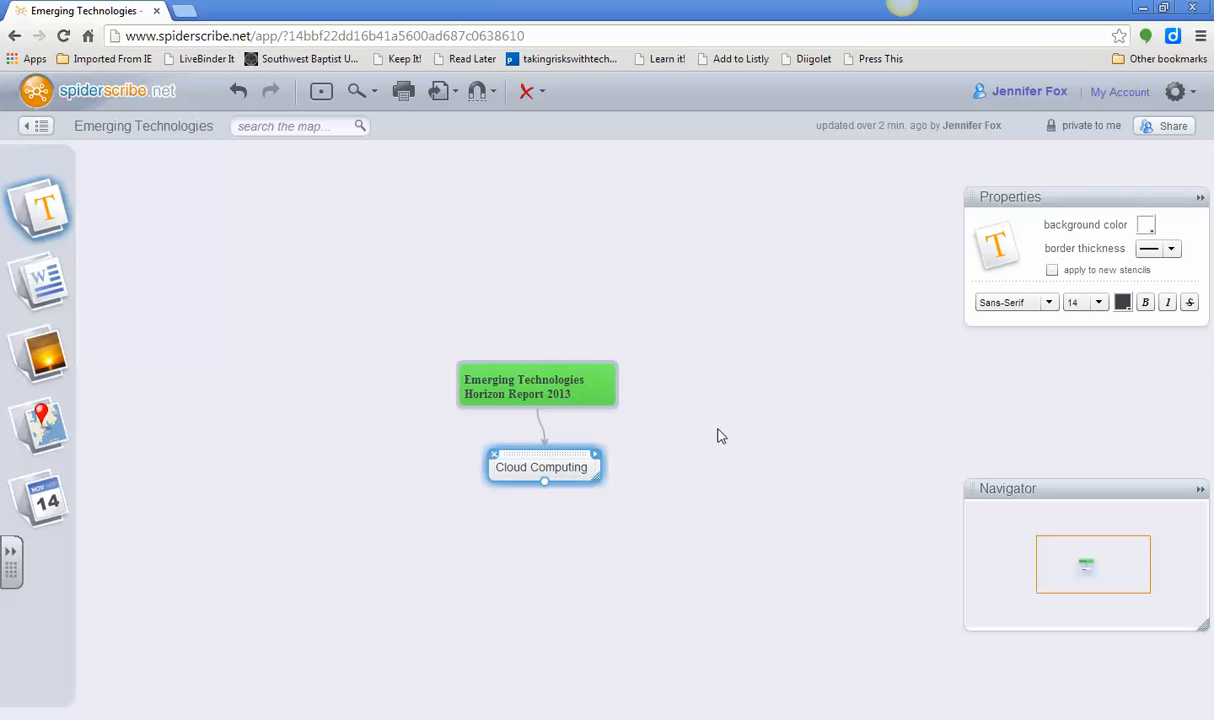
{"action": "left_click", "coordinate": [1147, 228]}
{"action": "left_click", "coordinate": [1071, 227]}
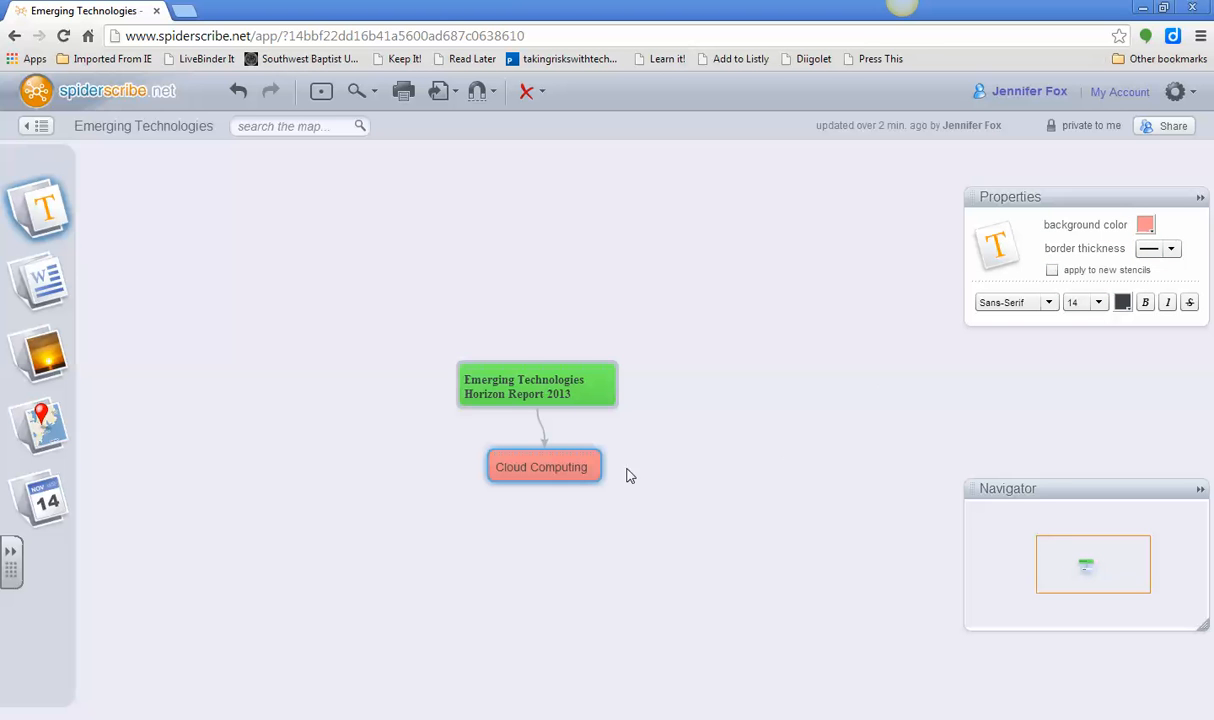
{"action": "left_click", "coordinate": [1146, 303]}
{"action": "left_click_drag", "start_coordinate": [591, 462], "coordinate": [578, 521]}
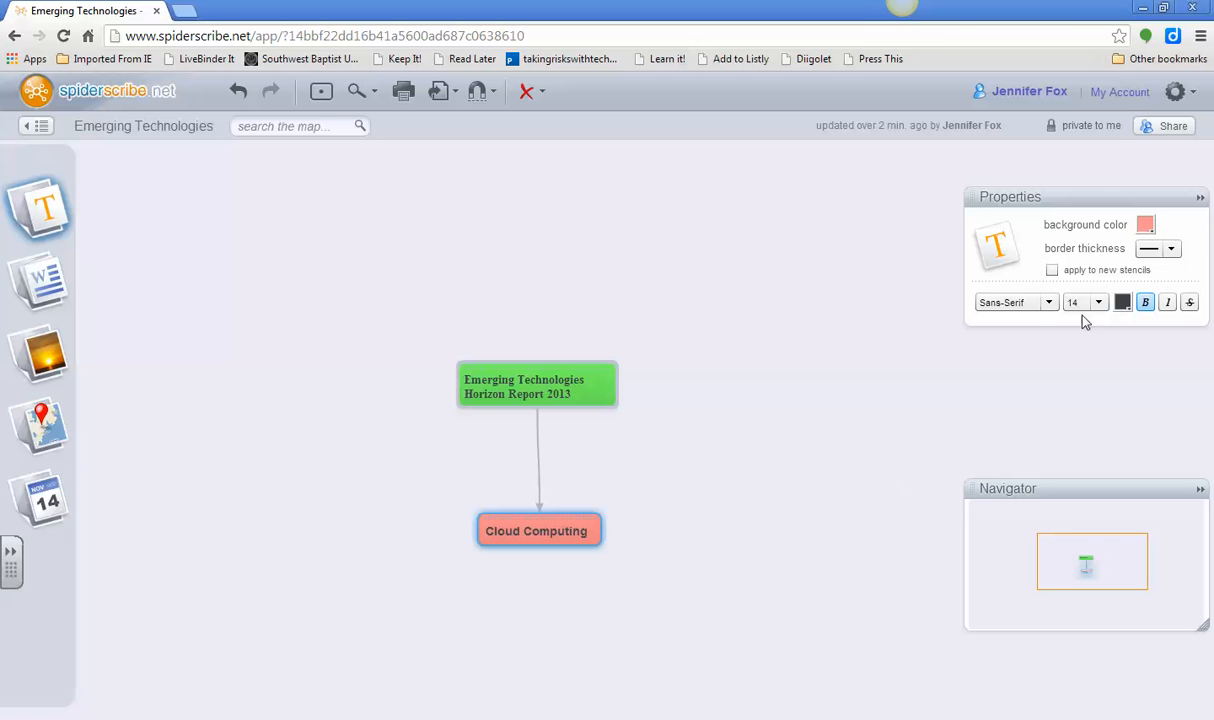
{"action": "left_click", "coordinate": [645, 463]}
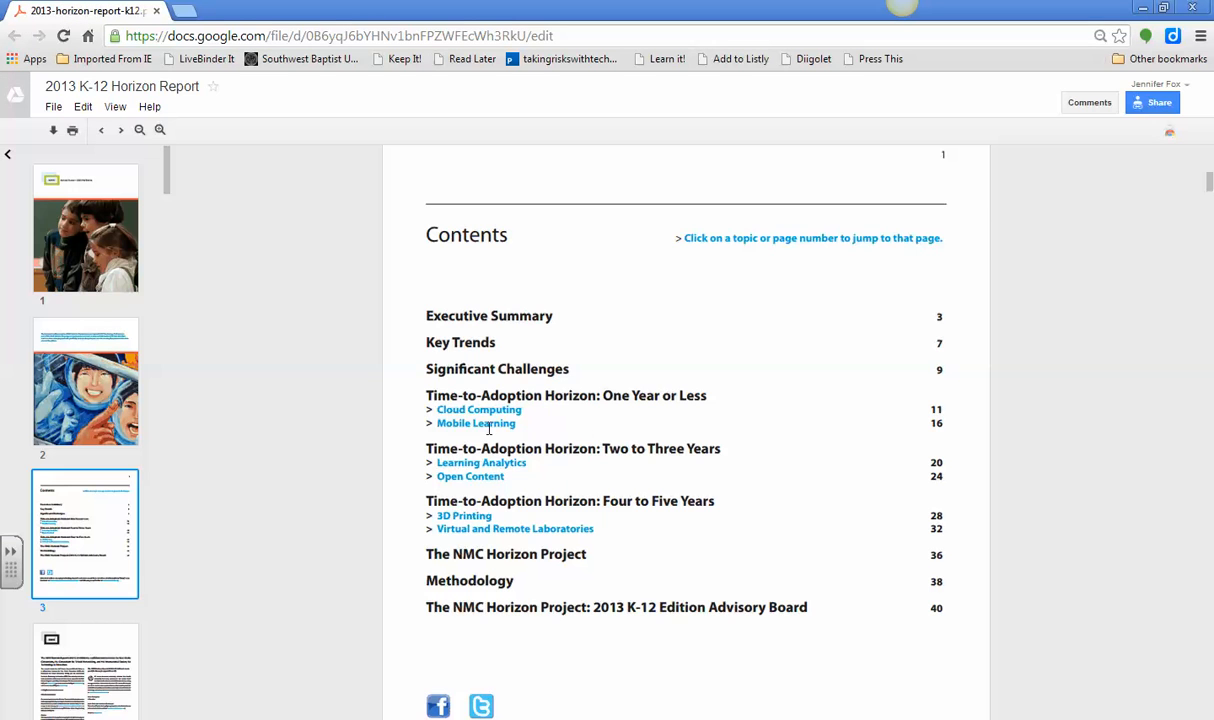
Duplicate the Cloud Computing stencil and move the copy into the free space to the lower right of the green stencil
{"action": "left_click", "coordinate": [596, 400]}
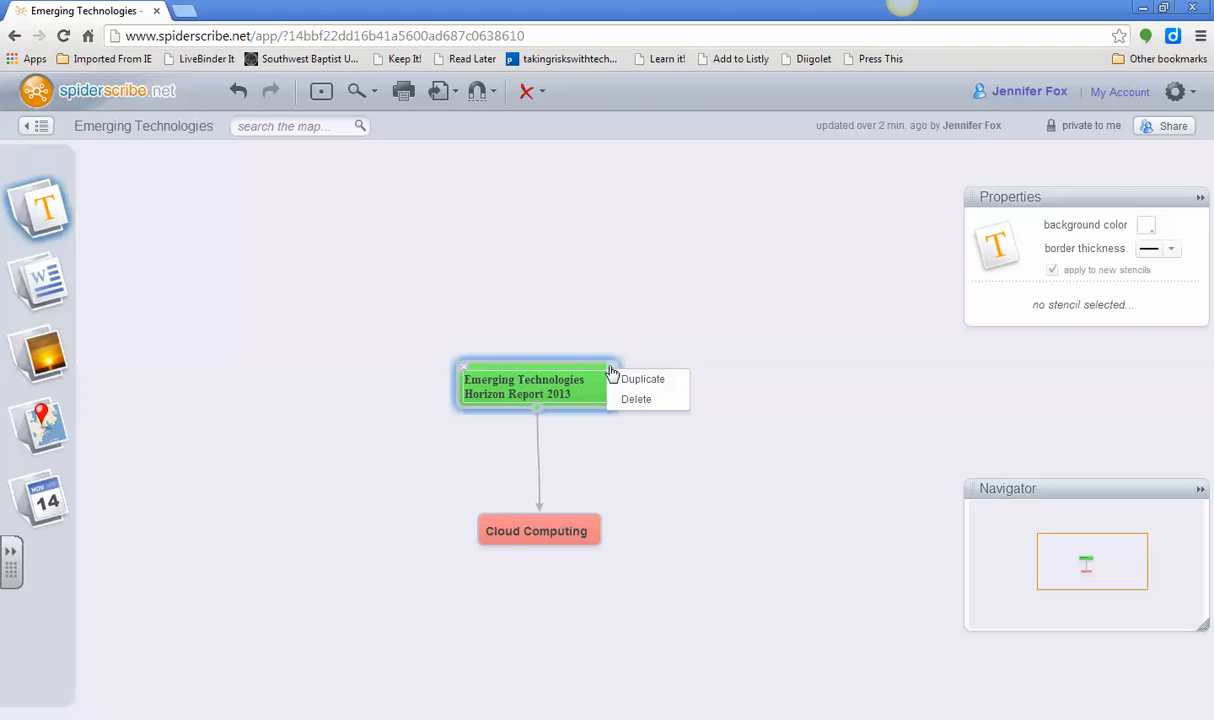
{"action": "left_click", "coordinate": [575, 479]}
{"action": "left_click", "coordinate": [599, 531]}
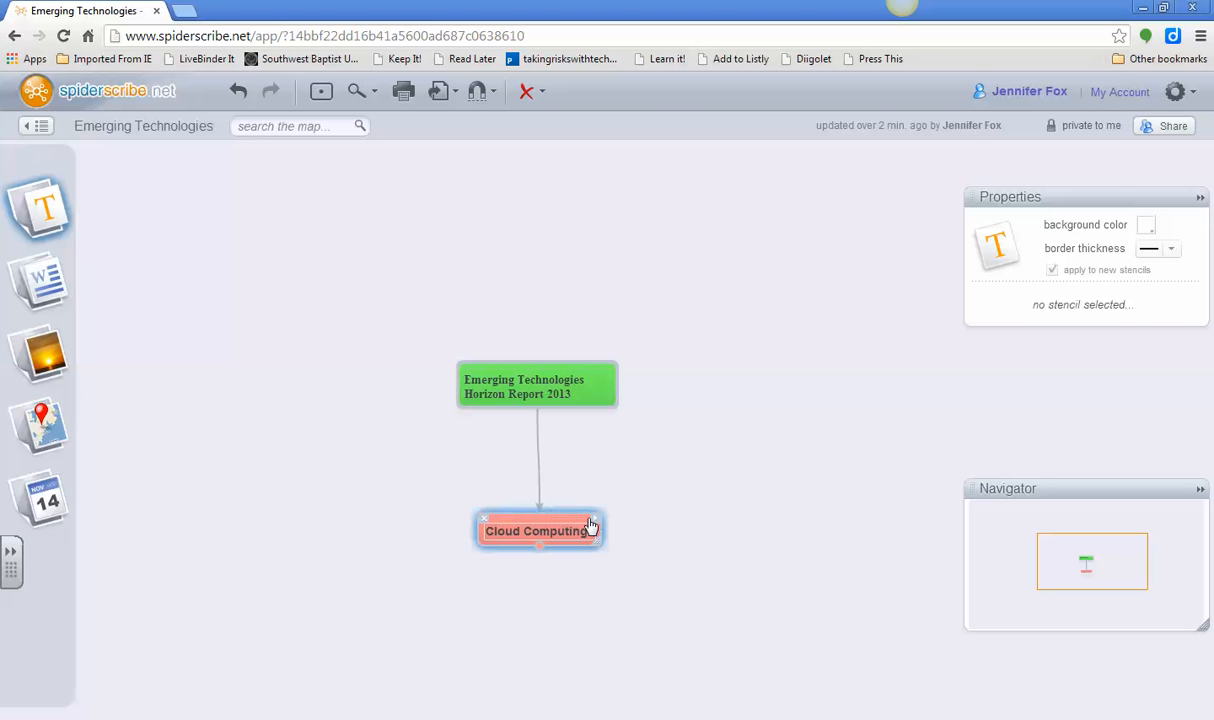
{"action": "left_click", "coordinate": [603, 531]}
{"action": "left_click", "coordinate": [608, 534]}
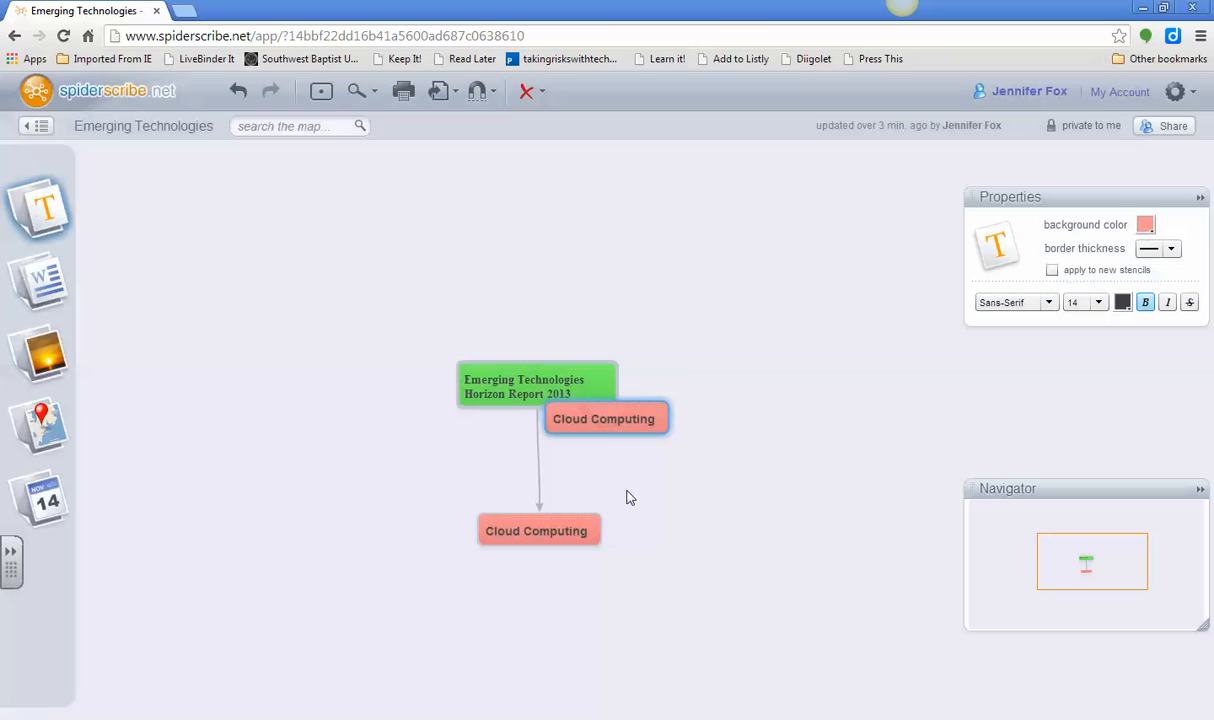
{"action": "left_click_drag", "start_coordinate": [618, 420], "coordinate": [717, 476]}
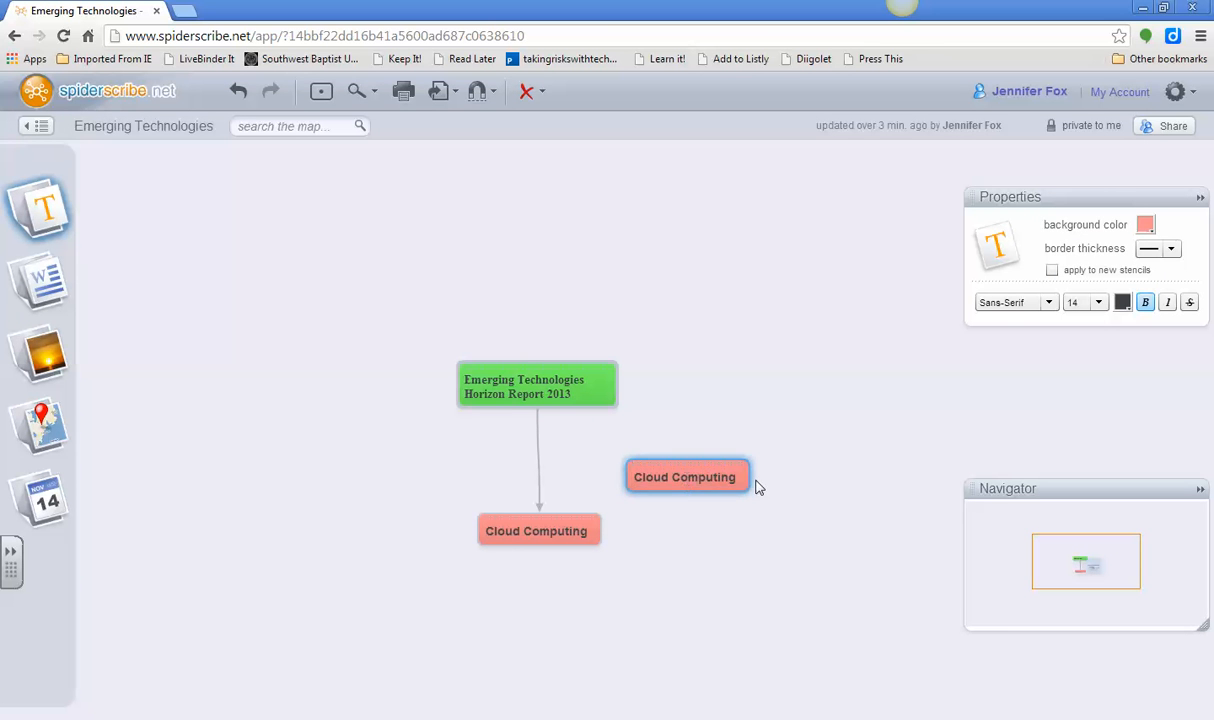
Replace the duplicated stencil's text with Mobile Learning
{"action": "left_click_drag", "start_coordinate": [737, 478], "coordinate": [634, 482]}
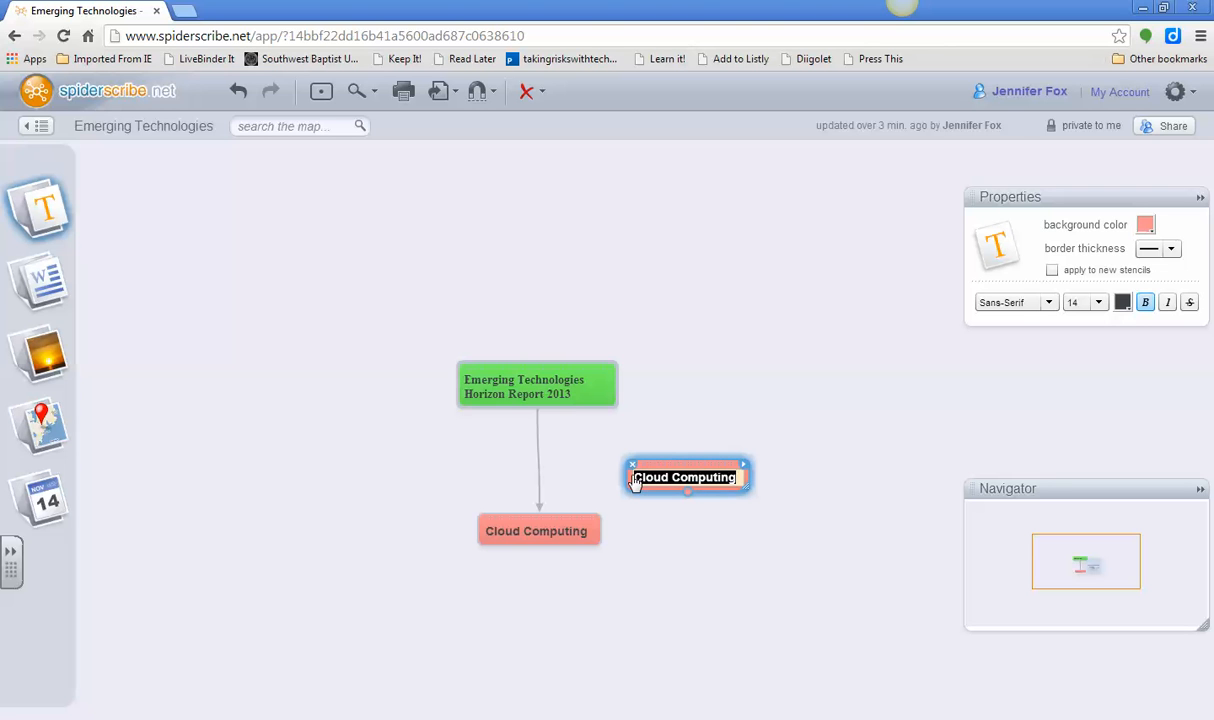
{"action": "type", "text": "Mobile"}
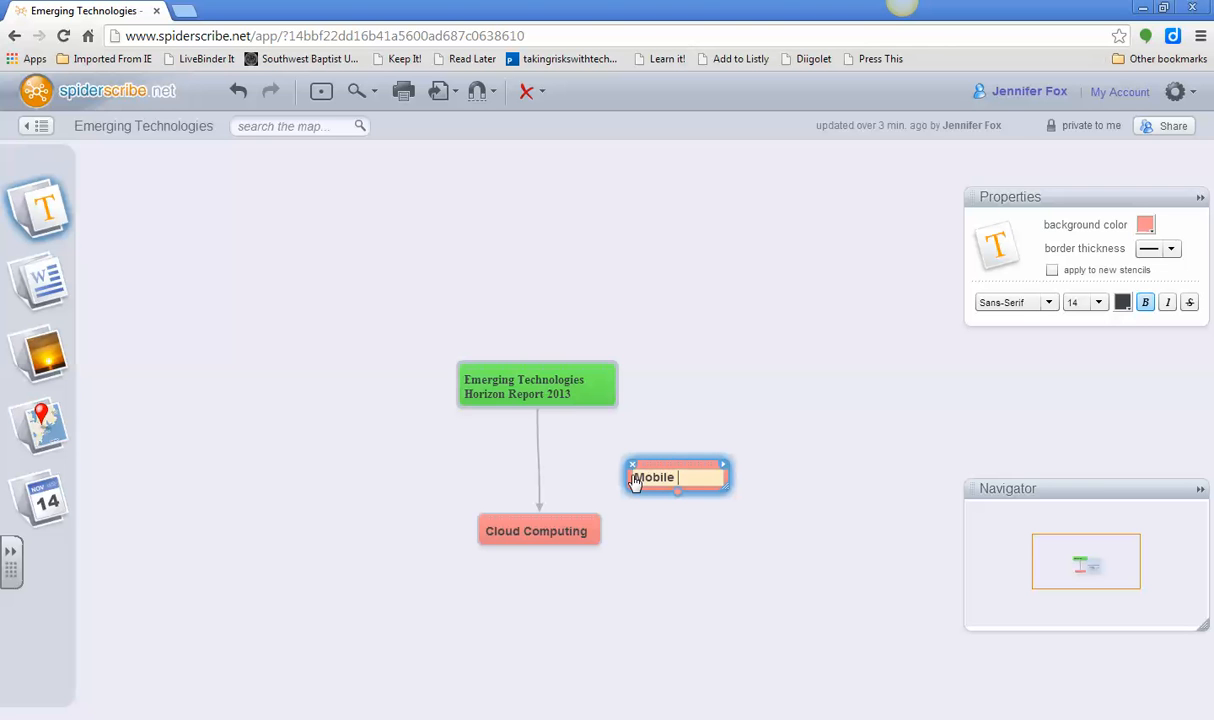
{"action": "type", "text": " Learin"}
{"action": "key", "text": "BackSpace"}
{"action": "type", "text": "ing"}
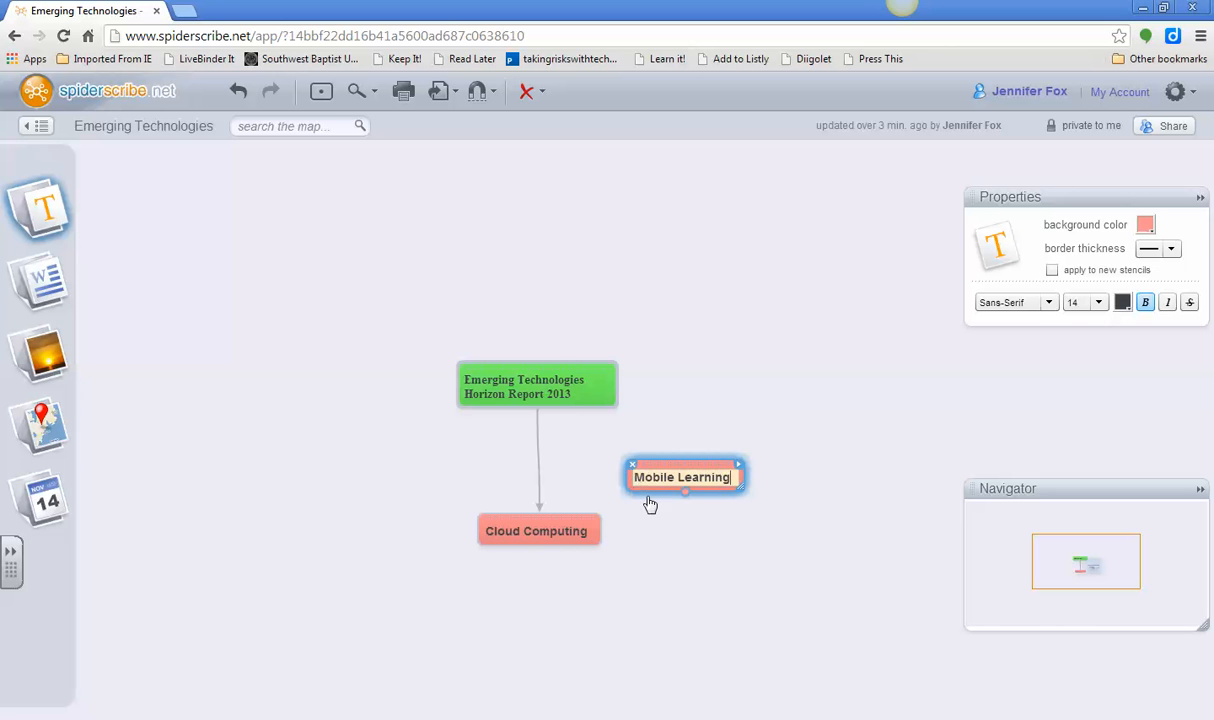
{"action": "left_click", "coordinate": [638, 512]}
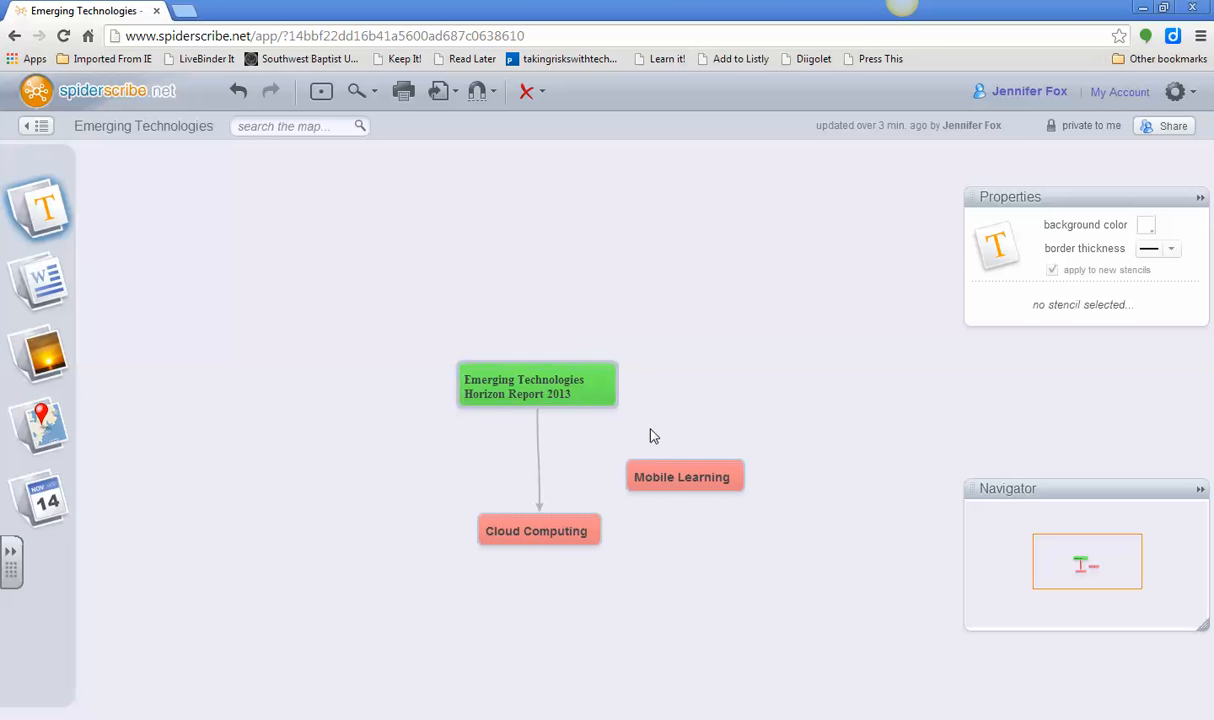
Move the Mobile Learning stencil above the green central stencil and connect it to that stencil
{"action": "left_click_drag", "start_coordinate": [693, 473], "coordinate": [553, 363]}
{"action": "left_click", "coordinate": [543, 273]}
{"action": "left_click_drag", "start_coordinate": [543, 279], "coordinate": [545, 374]}
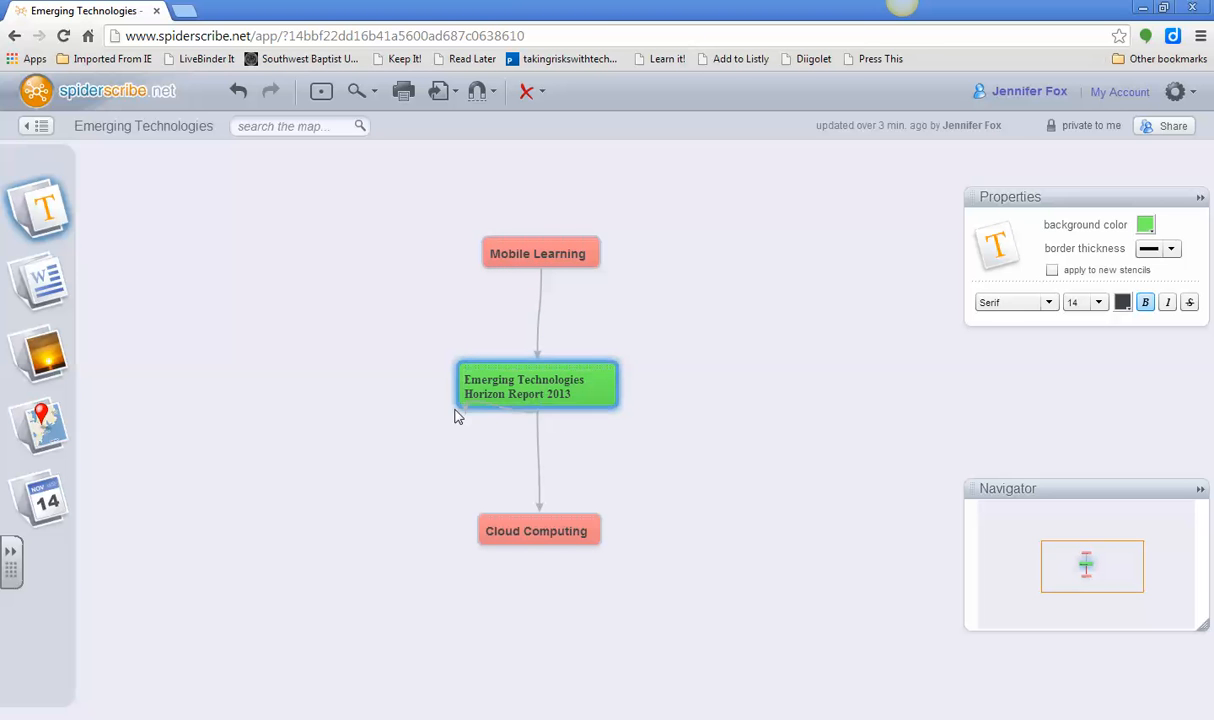
Add an empty connected text stencil to the upper left of the green central stencil
{"action": "left_click_drag", "start_coordinate": [440, 370], "coordinate": [396, 274]}
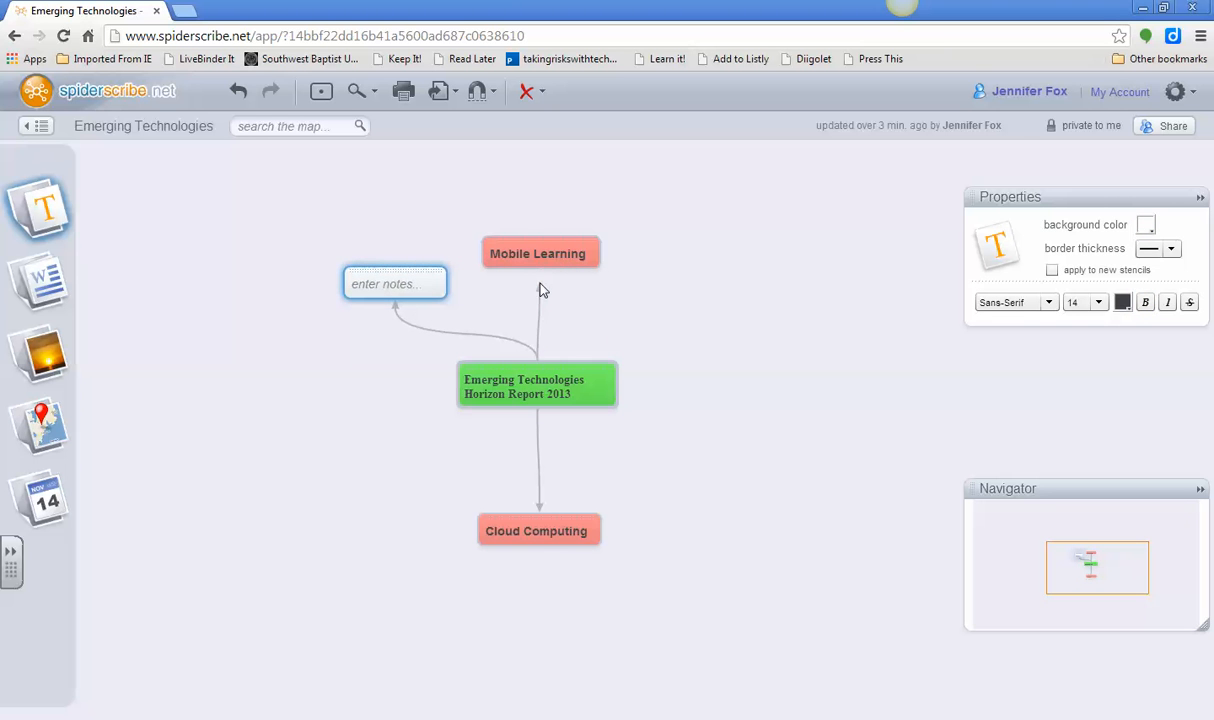
{"action": "left_click_drag", "start_coordinate": [402, 272], "coordinate": [352, 276]}
Try to redraw the connector from the green stencil to the Mobile Learning stencil, and delete the Mobile Learning stencil
{"action": "left_click", "coordinate": [551, 372]}
{"action": "left_click", "coordinate": [547, 253]}
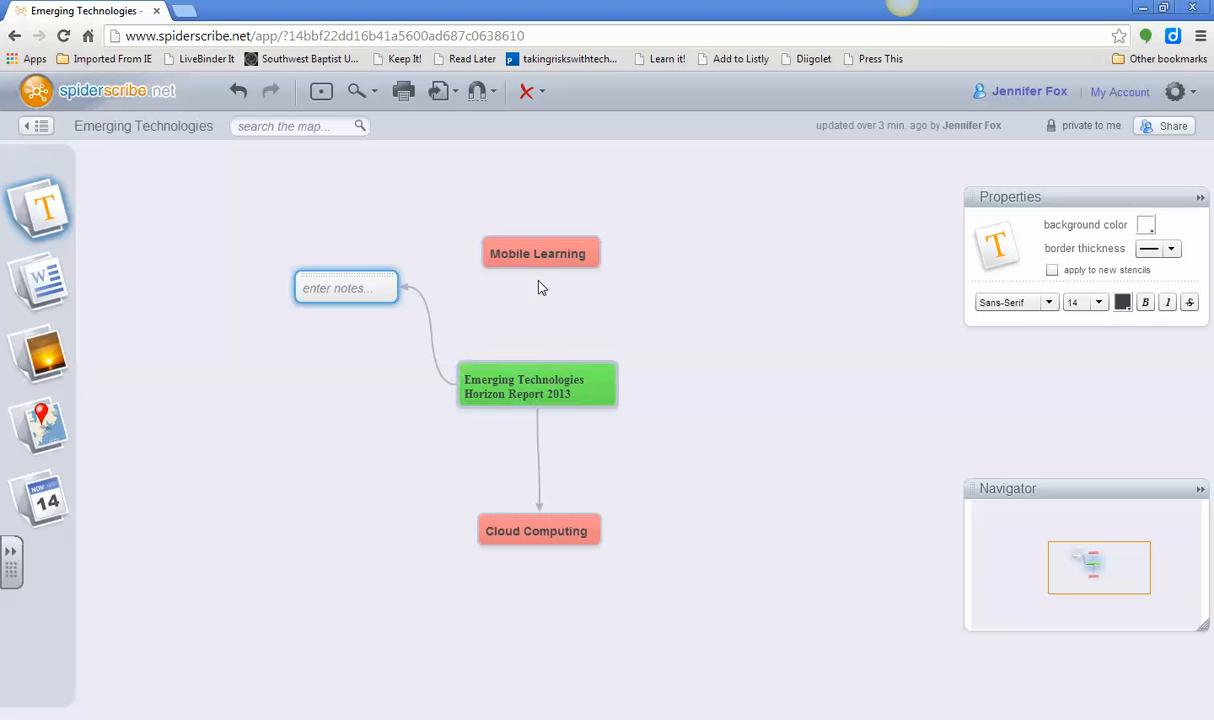
{"action": "key", "text": "Delete"}
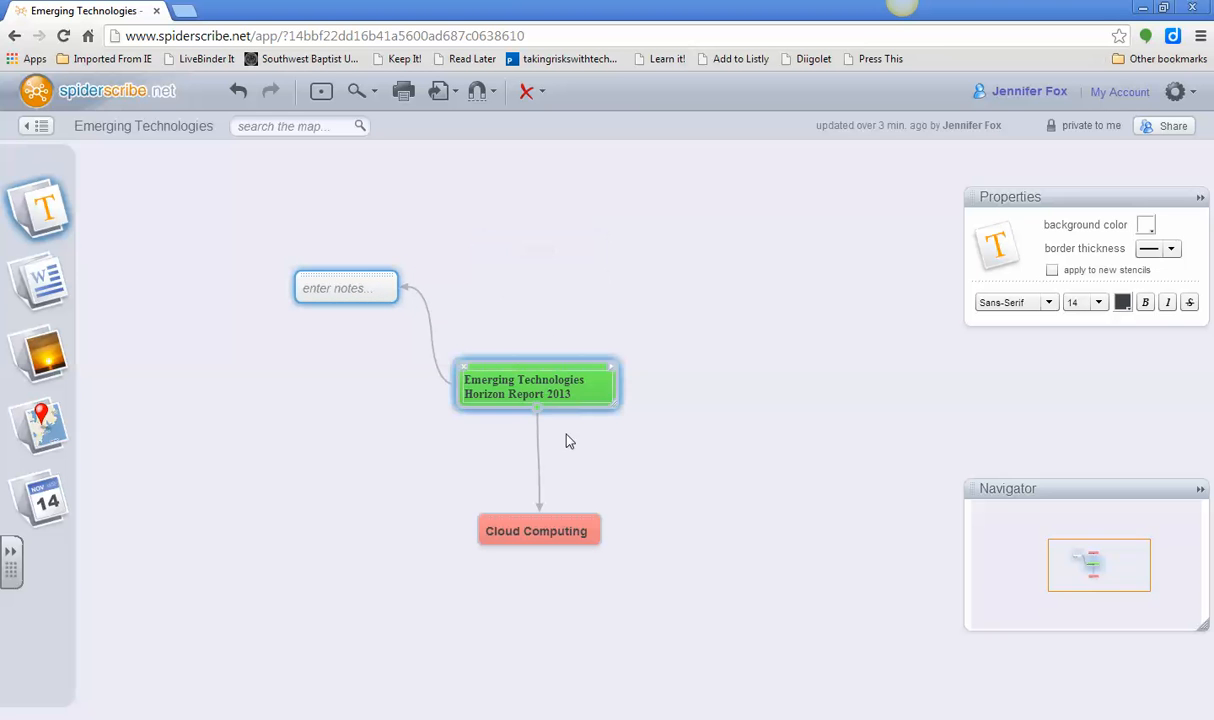
Add a connected text stencil reading Mobile Learning to the right of the green central stencil
{"action": "left_click_drag", "start_coordinate": [540, 413], "coordinate": [735, 346]}
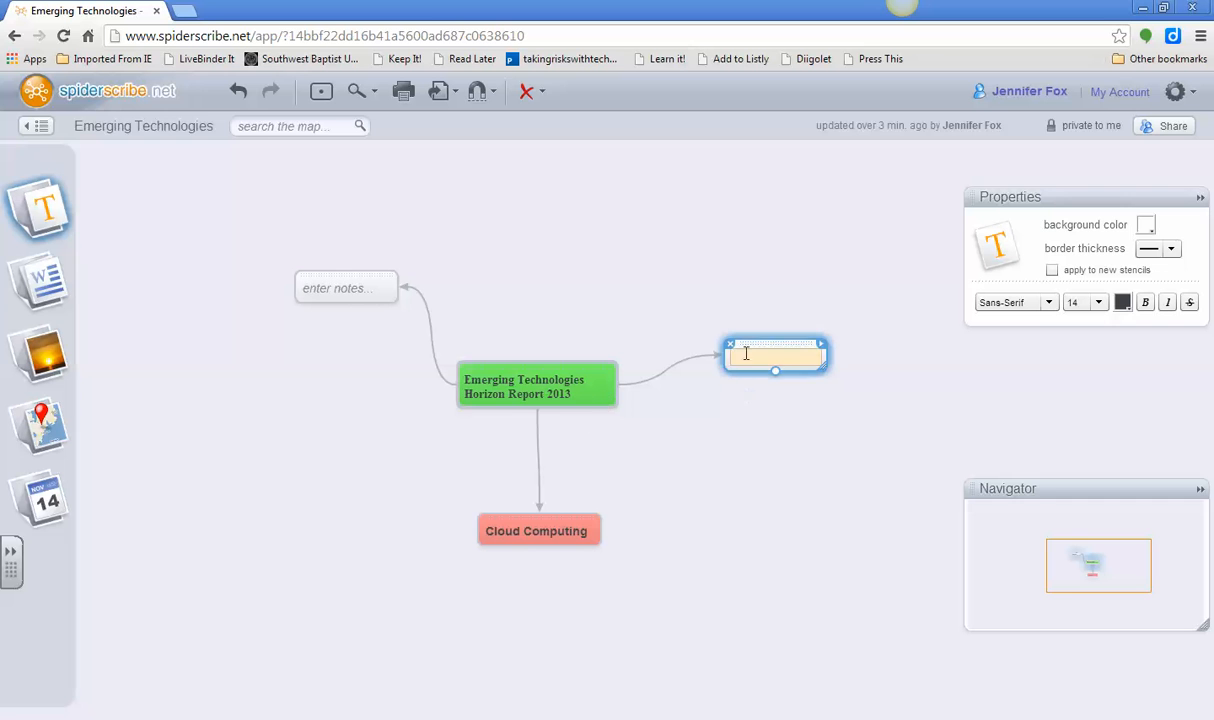
{"action": "type", "text": "Mobil"}
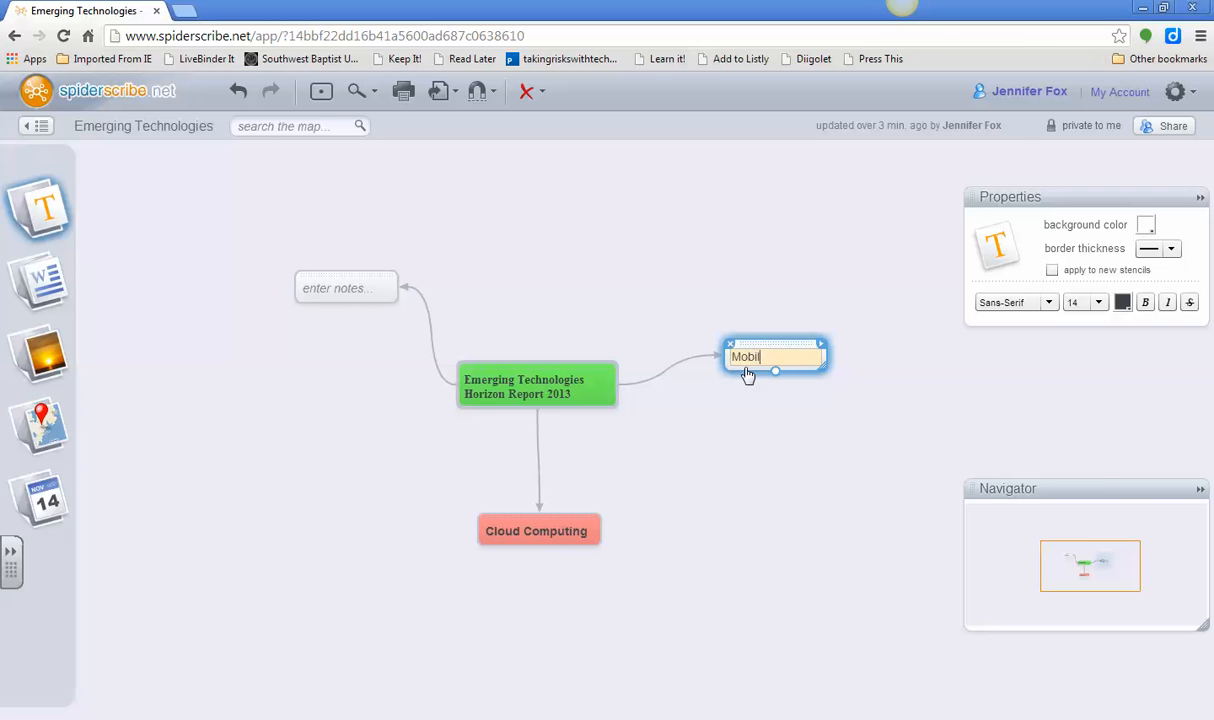
{"action": "type", "text": "e Learning"}
{"action": "left_click", "coordinate": [908, 342]}
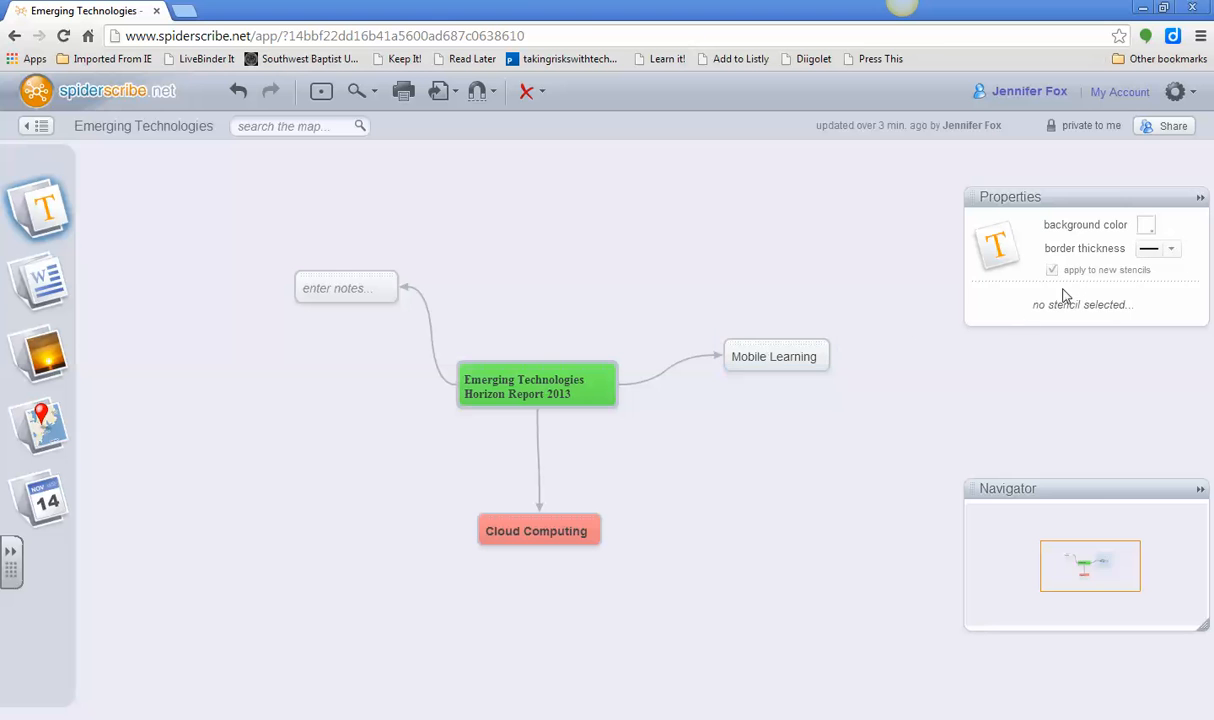
Give the Mobile Learning stencil a light purple background and bold text
{"action": "left_click", "coordinate": [812, 345]}
{"action": "left_click", "coordinate": [1146, 226]}
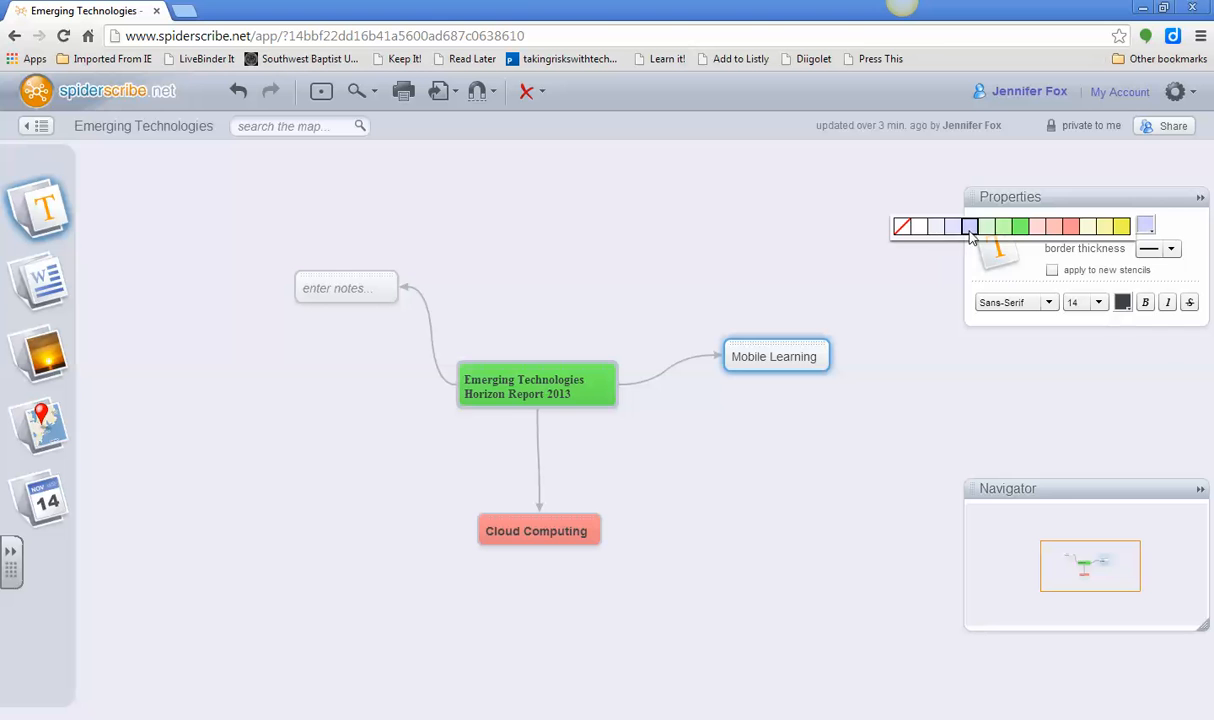
{"action": "left_click", "coordinate": [969, 227]}
{"action": "left_click", "coordinate": [1145, 304]}
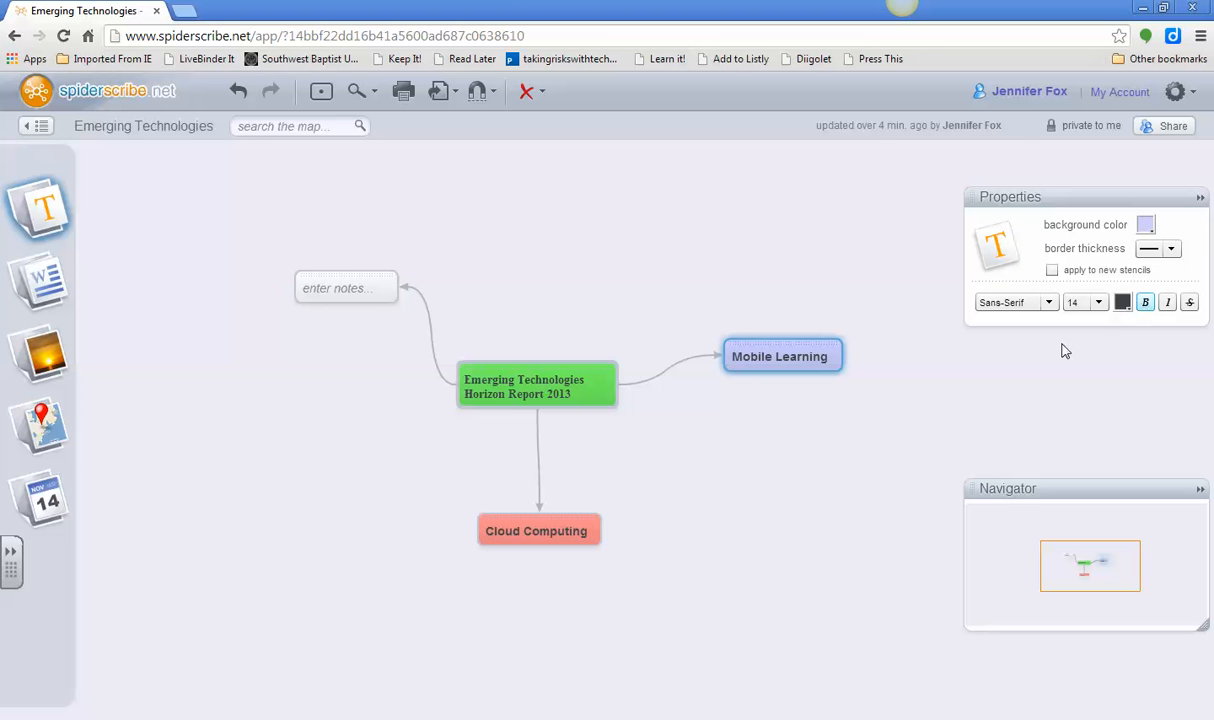
Add an empty connected stencil directly below the blank notes stencil, and select the green central stencil
{"action": "left_click", "coordinate": [365, 287]}
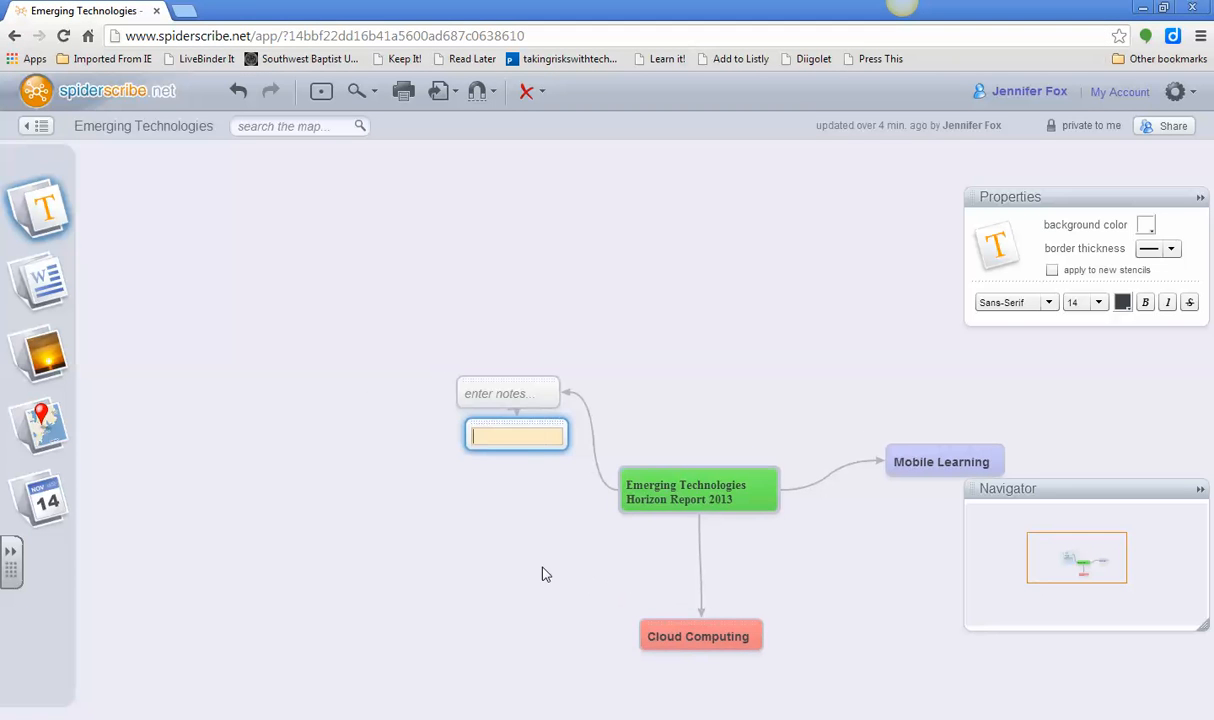
{"action": "left_click", "coordinate": [697, 478]}
{"action": "mouse_move", "coordinate": [697, 478]}
{"action": "left_mouse_down"}
{"action": "mouse_move", "coordinate": [596, 425]}
{"action": "mouse_move", "coordinate": [703, 476]}
{"action": "left_mouse_up"}
{"action": "left_click_drag", "start_coordinate": [1068, 544], "coordinate": [1100, 556]}
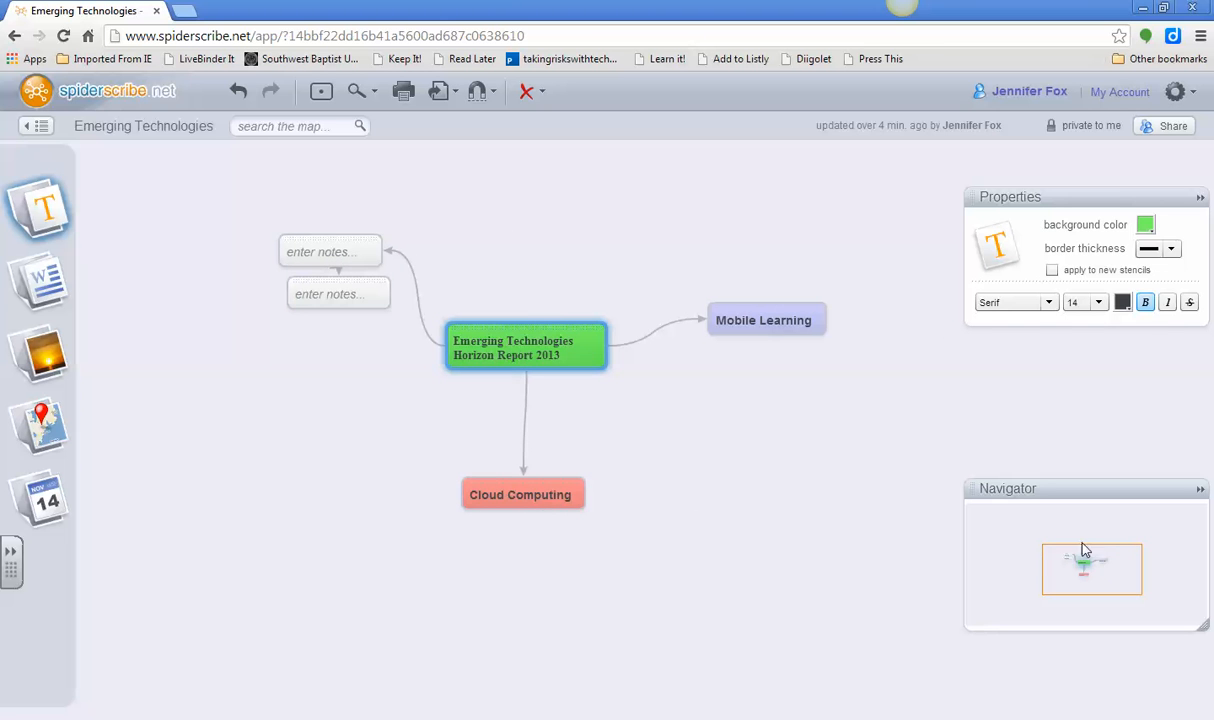
{"action": "left_click_drag", "start_coordinate": [1077, 550], "coordinate": [1072, 549]}
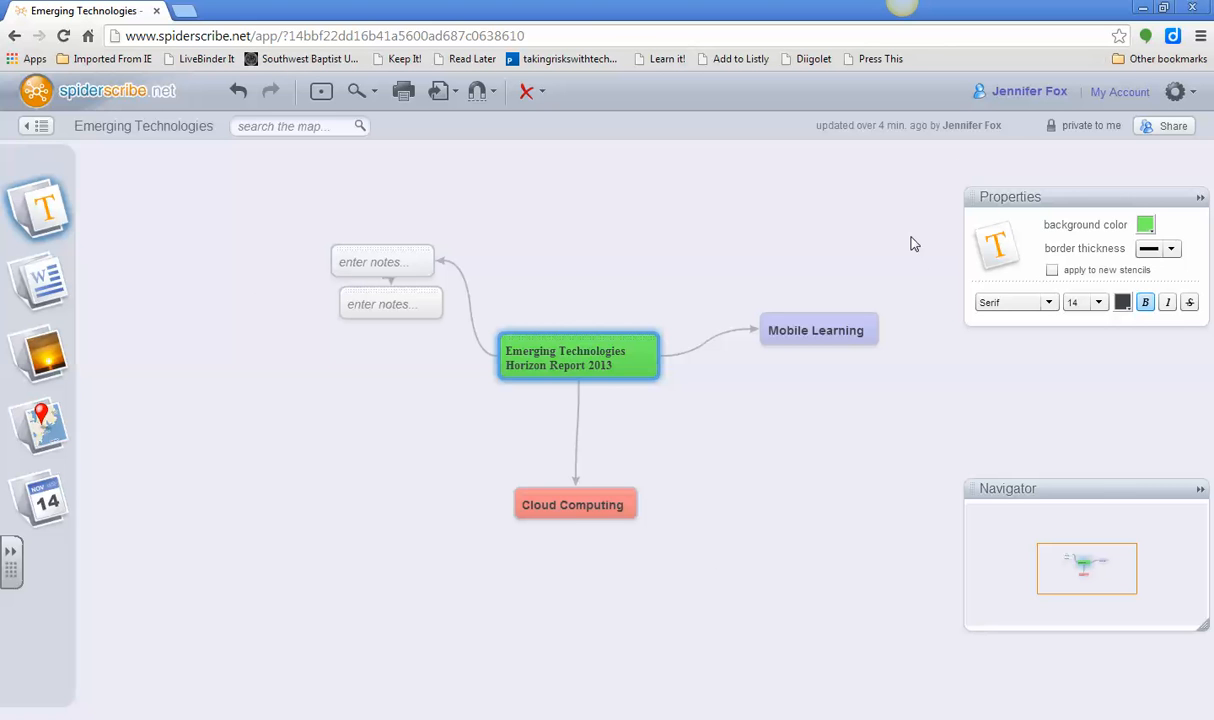
Change the map's sharing from Private to Public on internet
{"action": "left_click", "coordinate": [1168, 136]}
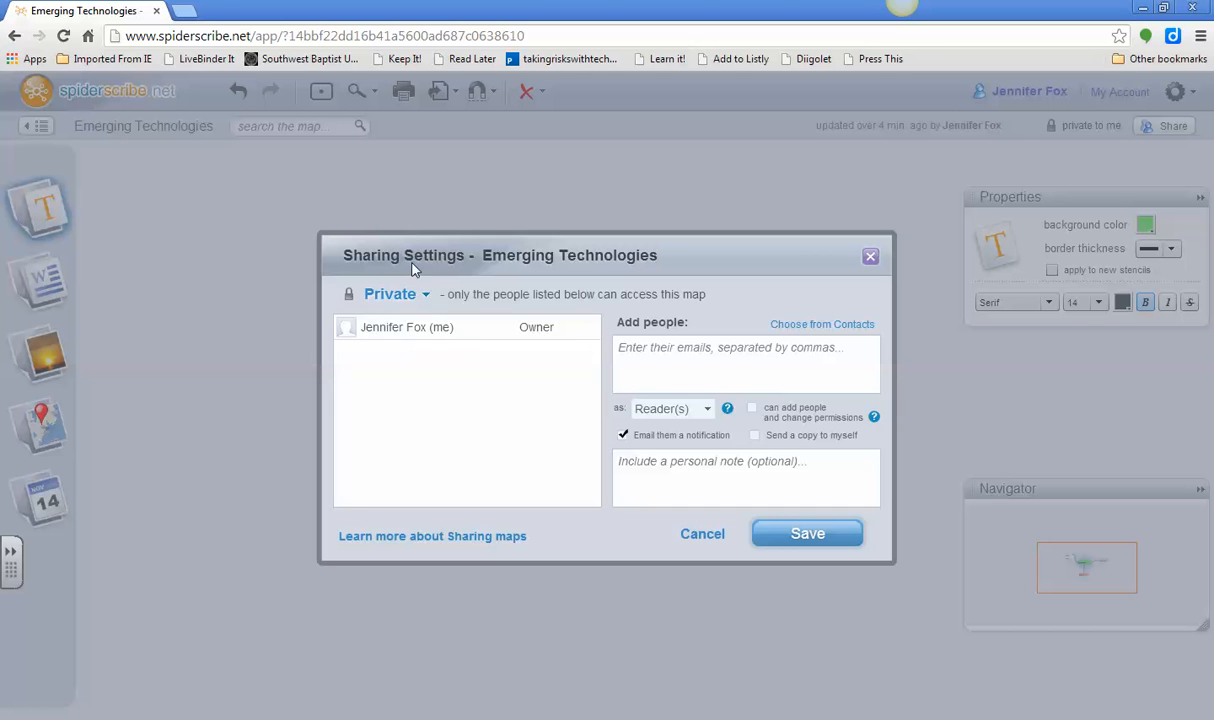
{"action": "left_click", "coordinate": [384, 295]}
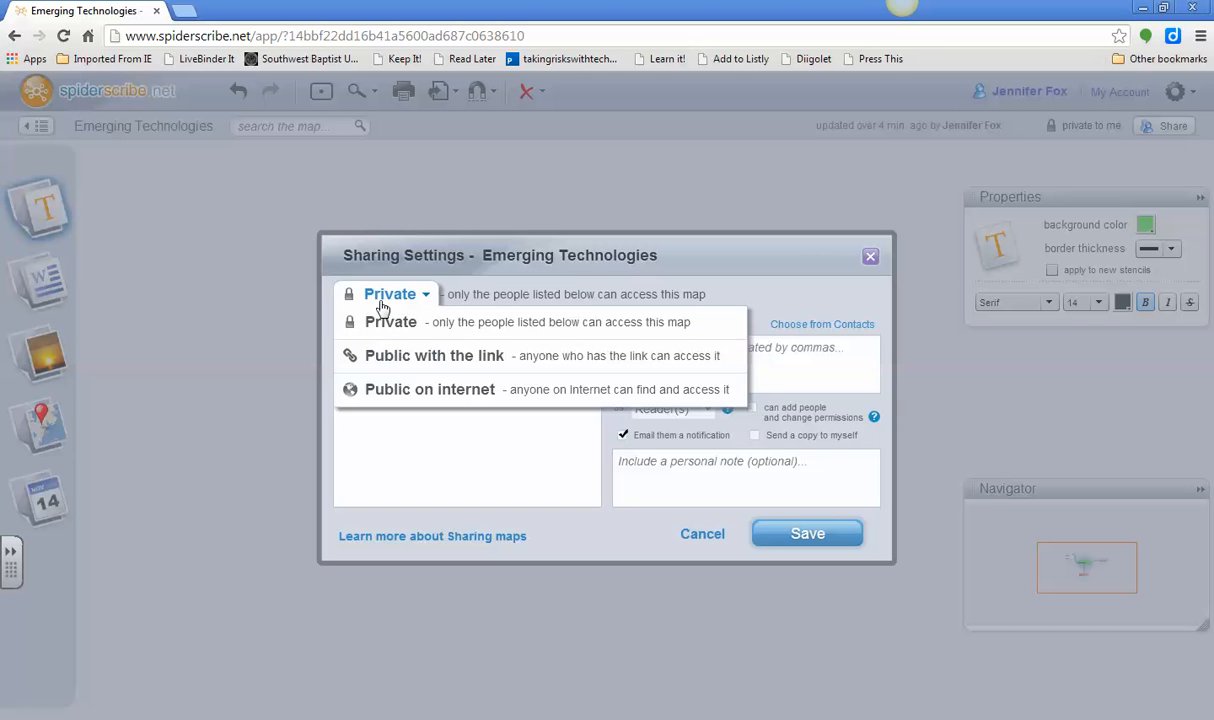
{"action": "left_click", "coordinate": [417, 392]}
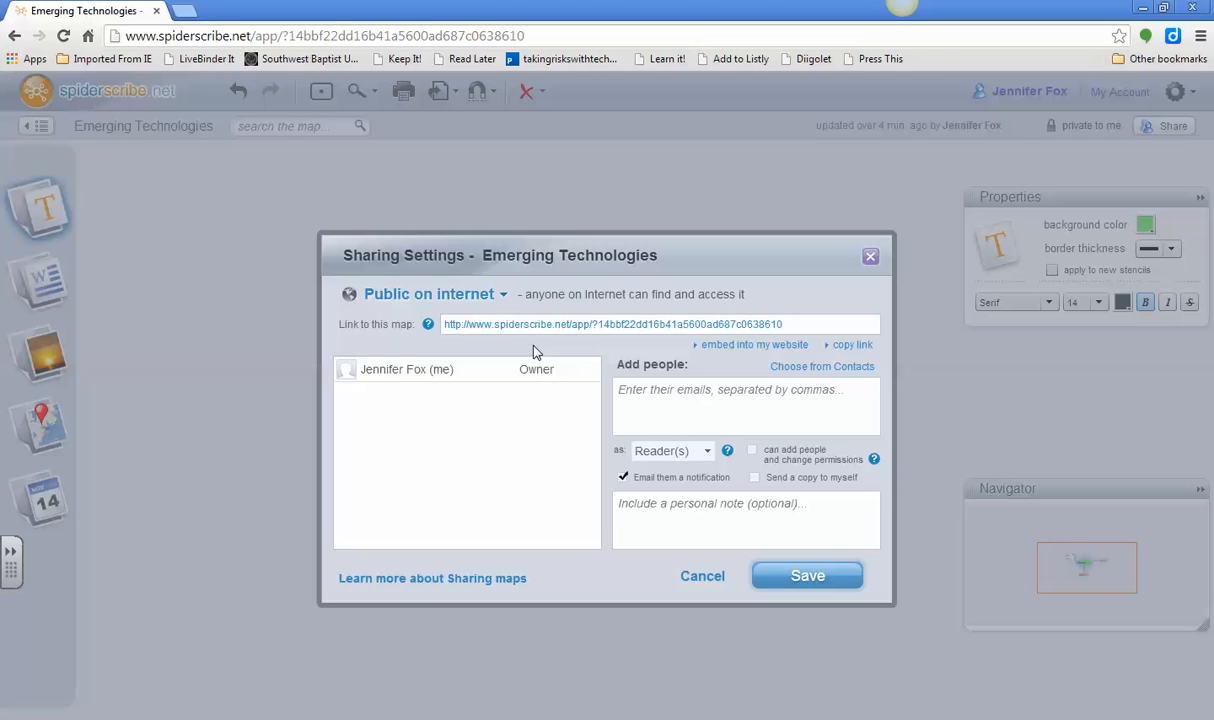
Check the Reader(s) and Editor(s) roles for added people, keep Reader(s), and save the sharing settings
{"action": "left_click", "coordinate": [785, 393]}
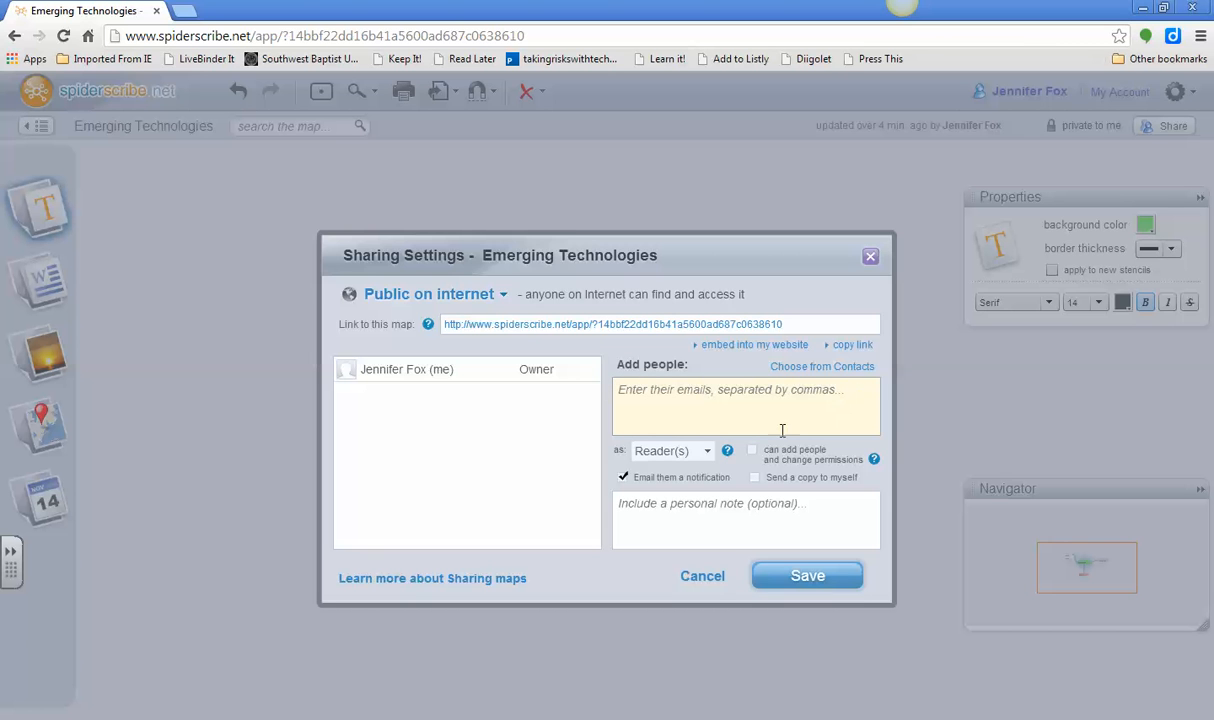
{"action": "left_click", "coordinate": [705, 451]}
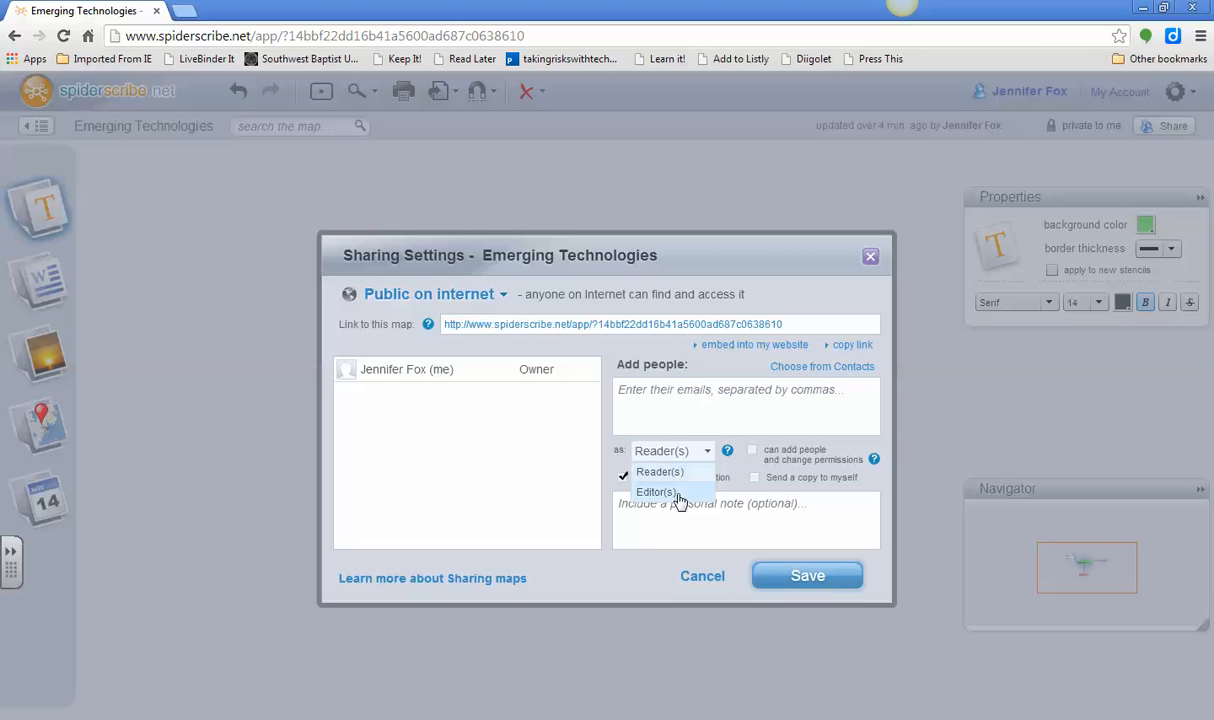
{"action": "left_click", "coordinate": [707, 453]}
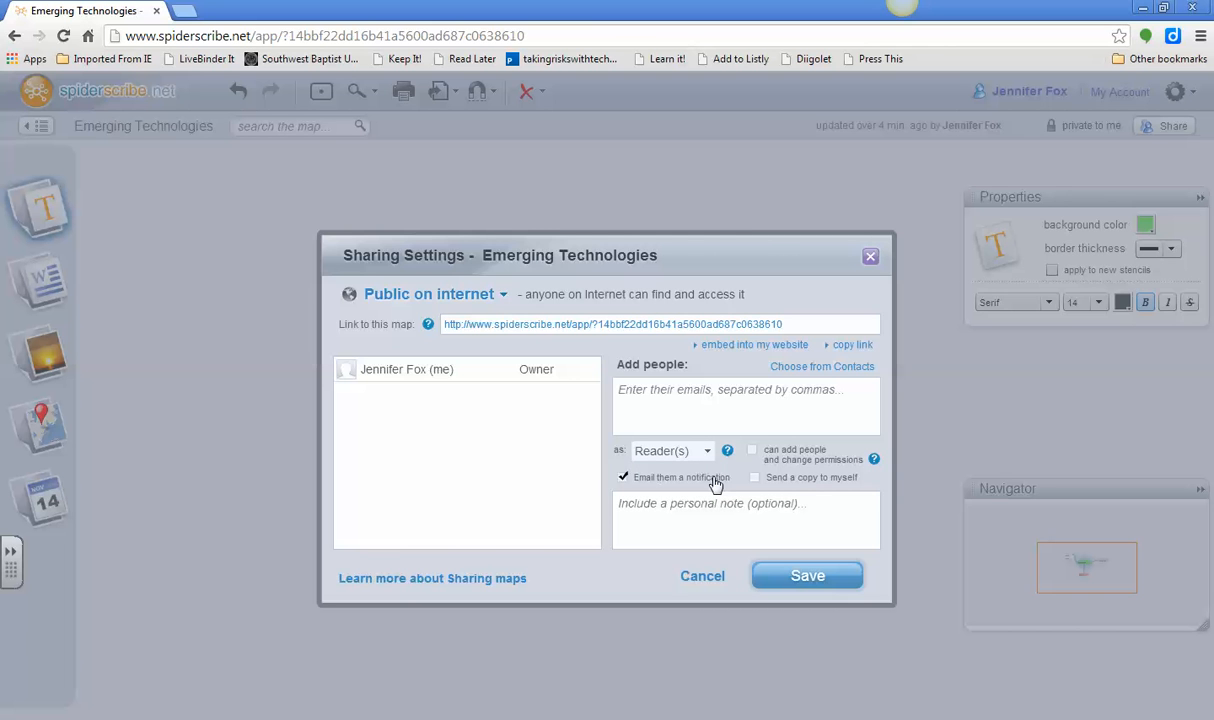
{"action": "left_click", "coordinate": [703, 508]}
{"action": "left_click", "coordinate": [806, 578]}
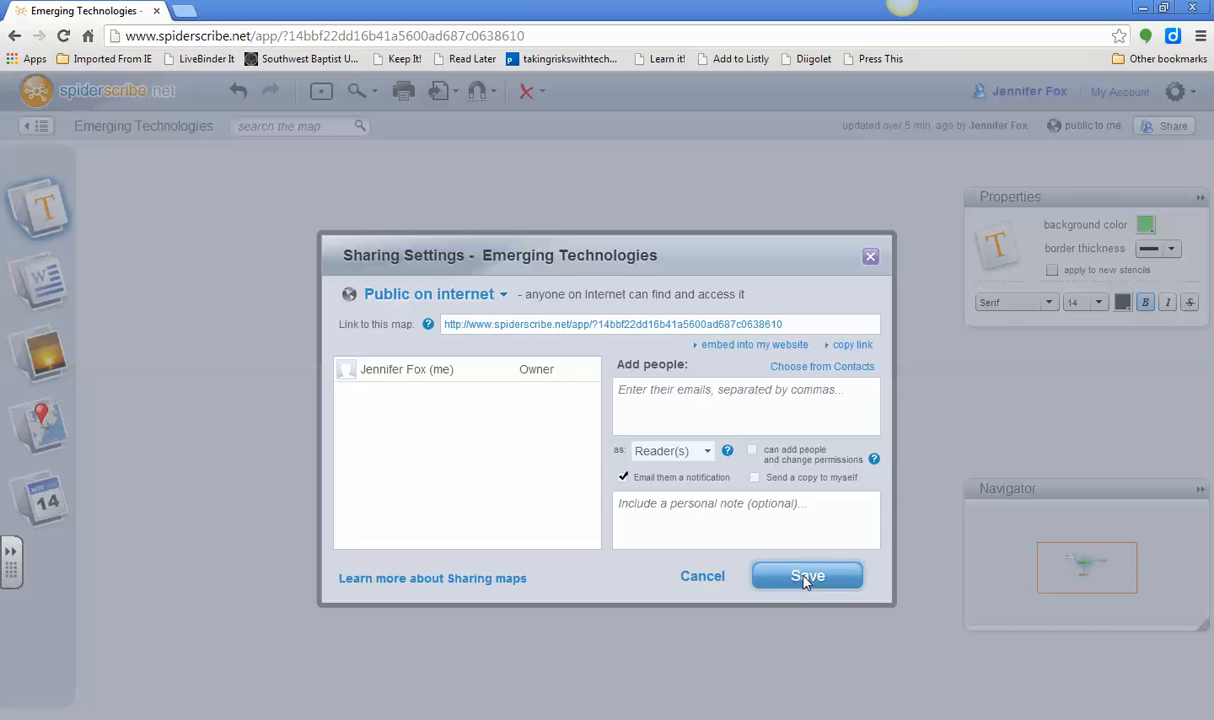